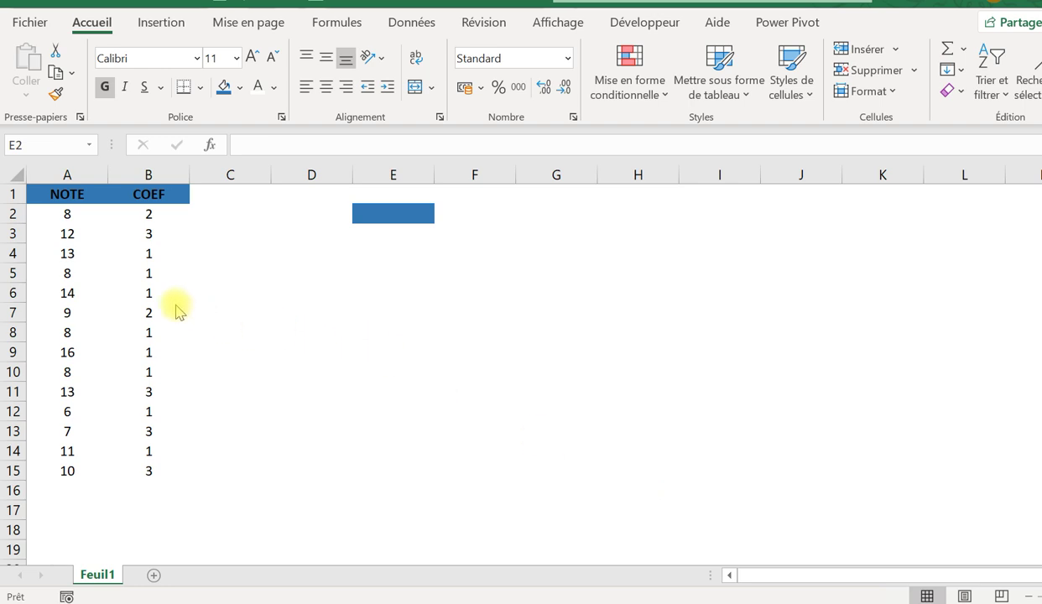
# Review the grades in the NOTE column and their coefficients in the COEF column
pyautogui.click(63, 254)
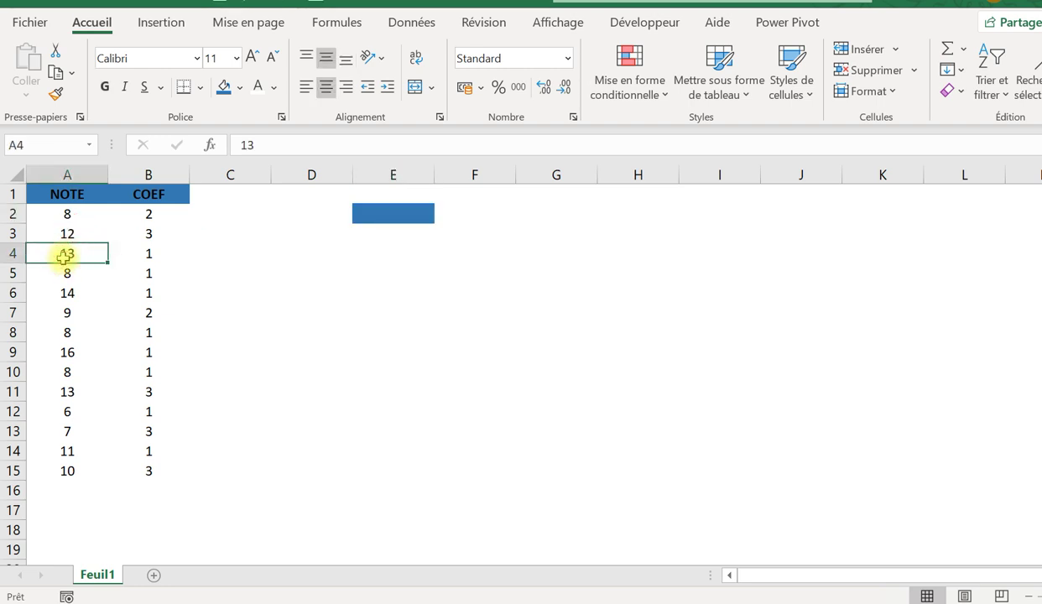
pyautogui.click(63, 218)
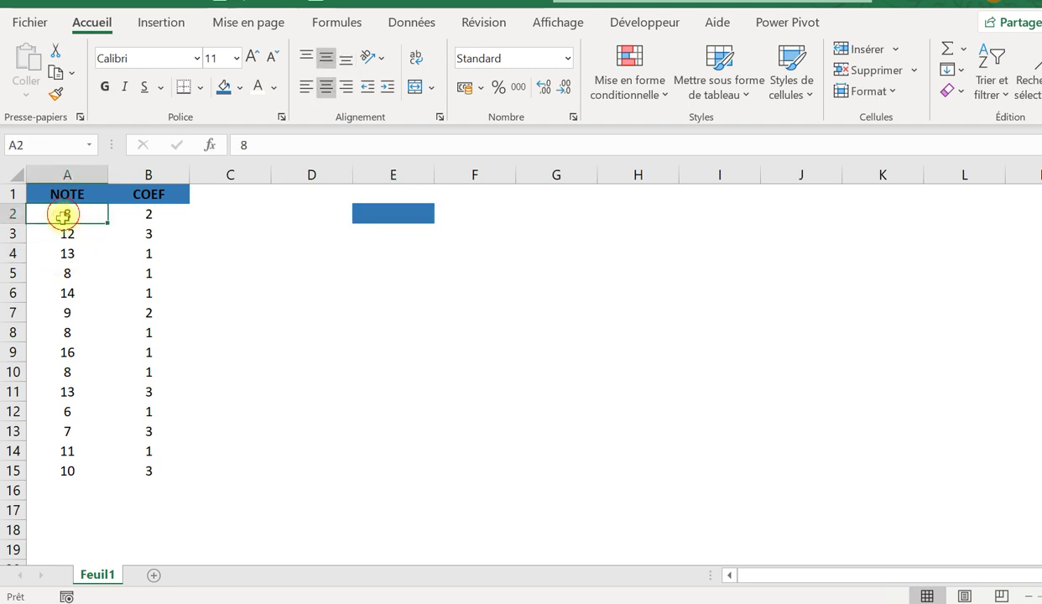
pyautogui.moveTo(64, 215); pyautogui.dragTo(66, 477)
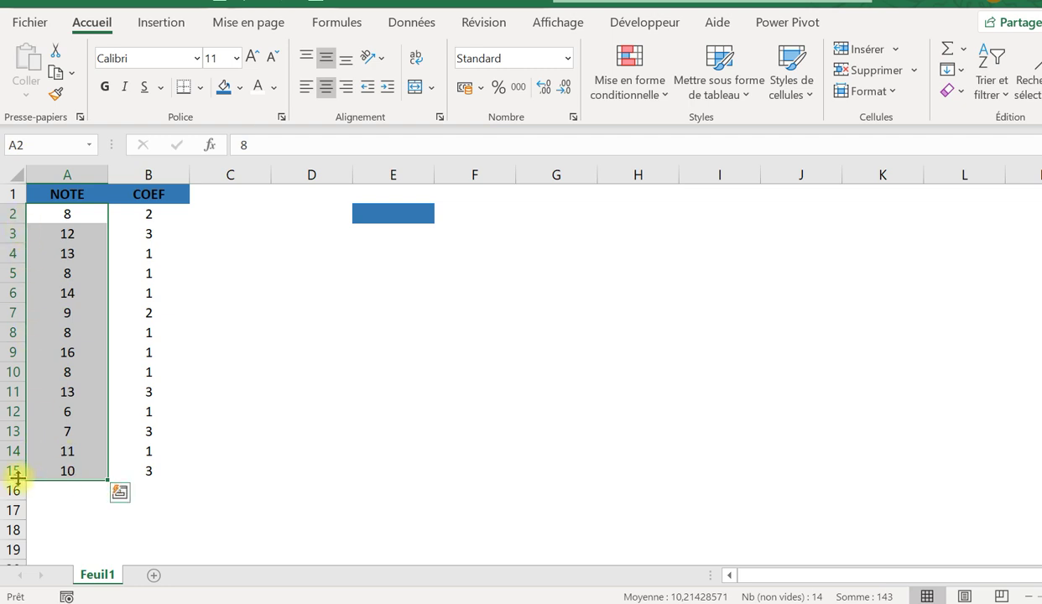
pyautogui.click(152, 214)
pyautogui.moveTo(153, 264); pyautogui.dragTo(163, 486)
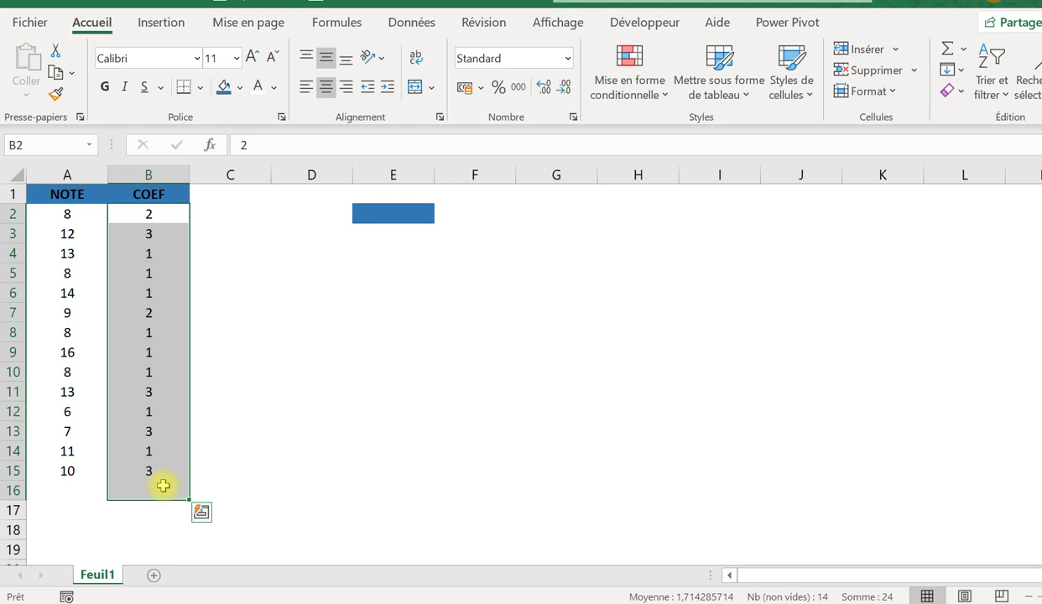
# Enter =A2*B2 in C2 to multiply grade by coefficient, and fill the formula down to C15
pyautogui.click(207, 212)
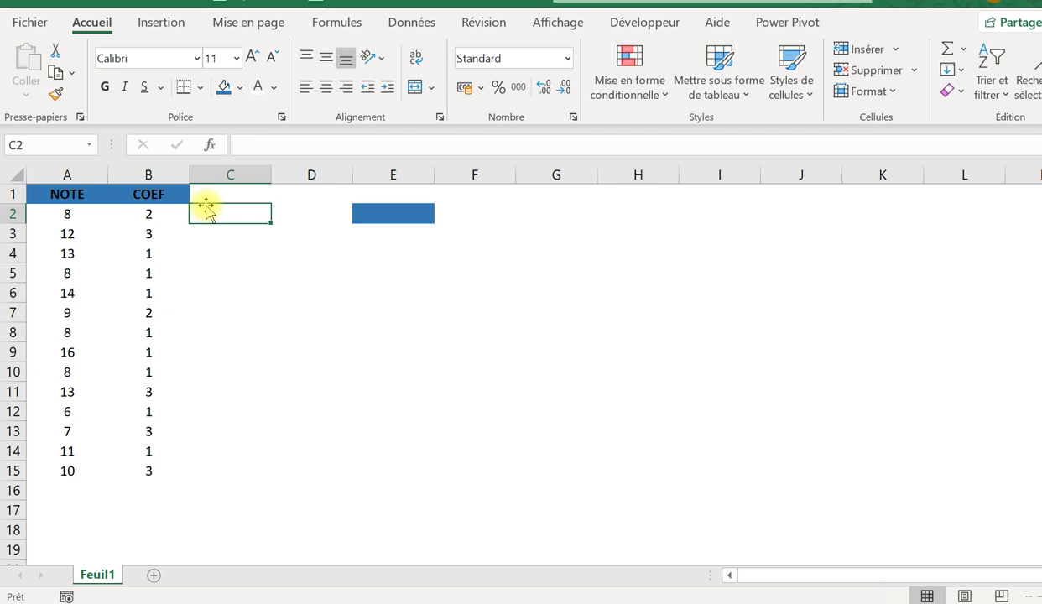
pyautogui.write('=')
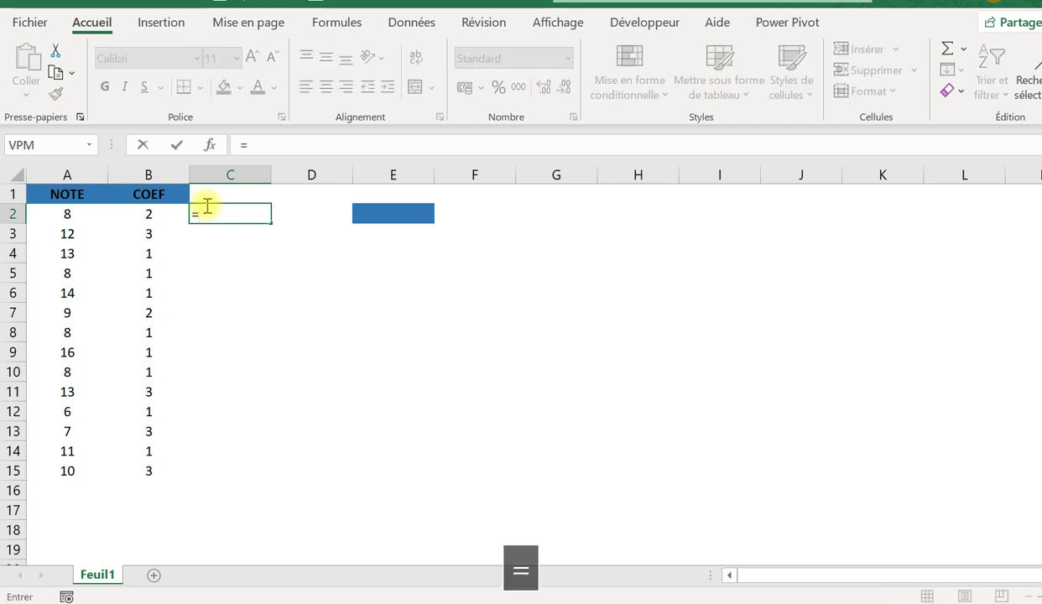
pyautogui.click(84, 209)
pyautogui.write('*')
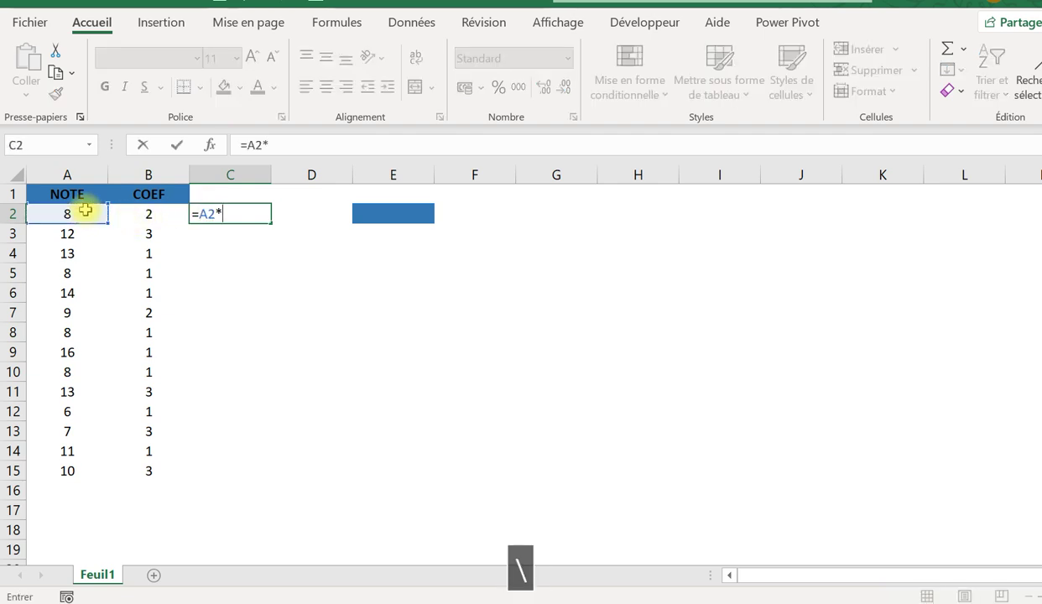
pyautogui.click(134, 210)
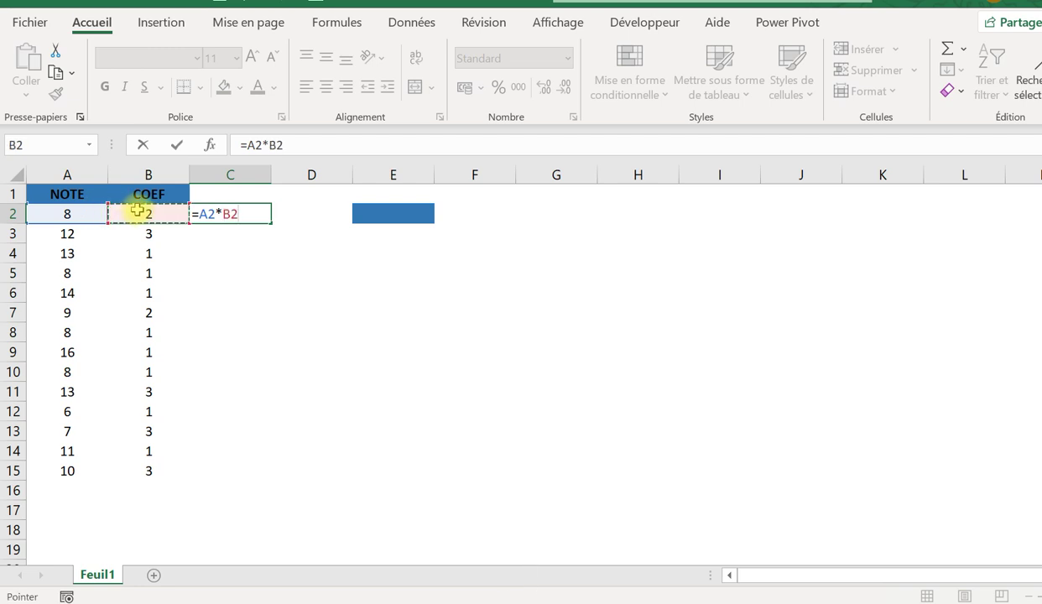
pyautogui.press('Return')
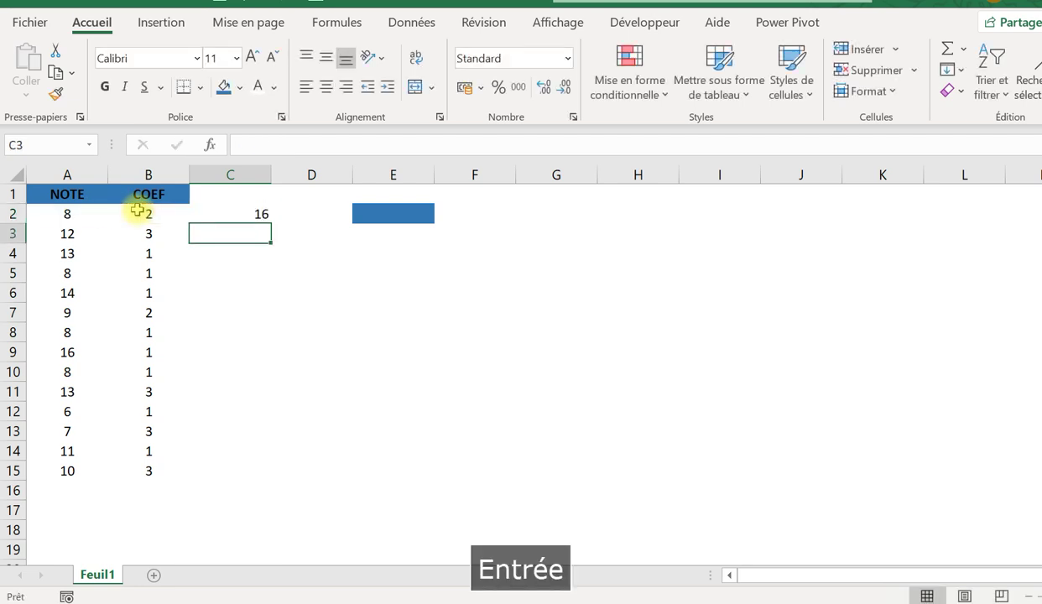
pyautogui.click(260, 211)
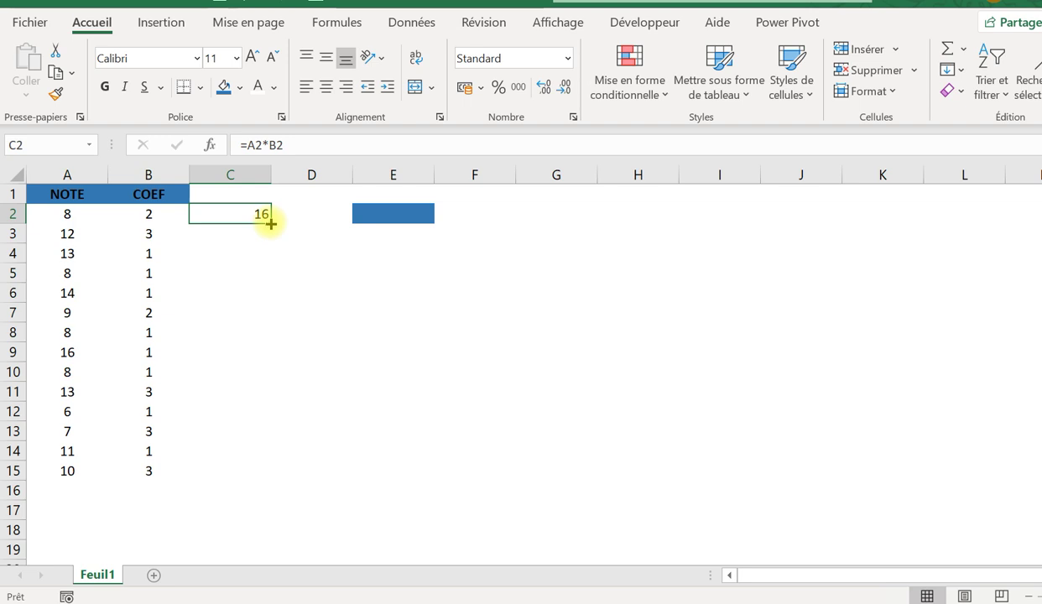
pyautogui.doubleClick(271, 224)
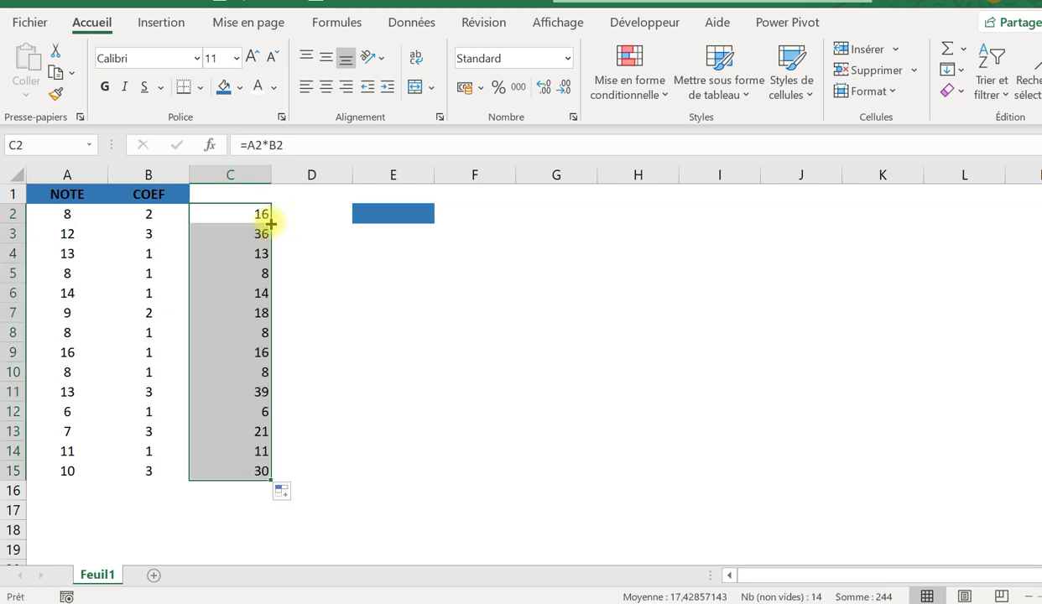
pyautogui.click(278, 372)
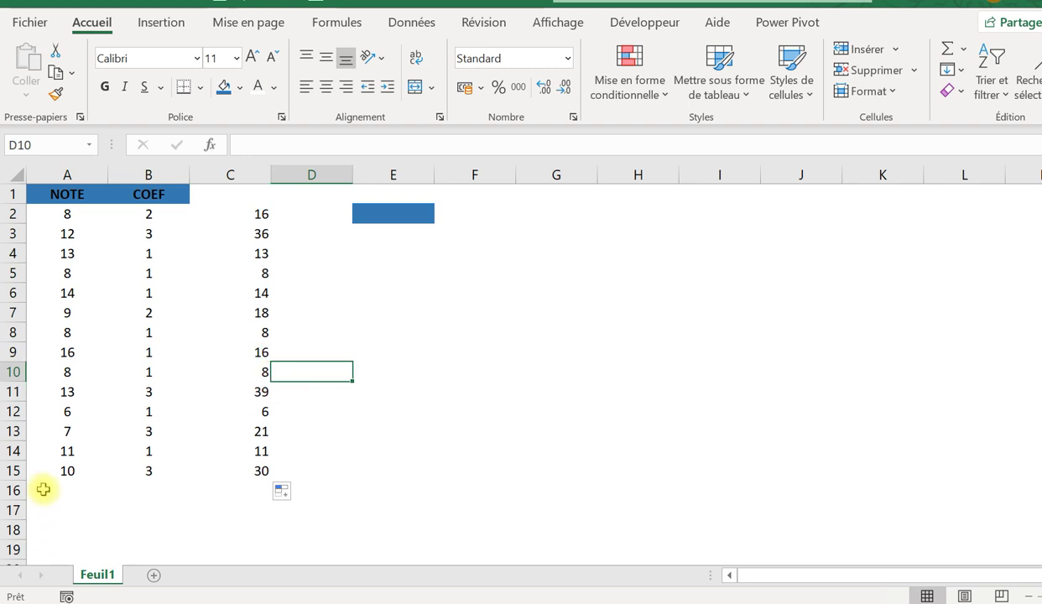
# Check the products in column C against the grades and coefficients of rows 15, 12 and 11, and review C2:C15
pyautogui.click(72, 468)
pyautogui.click(132, 468)
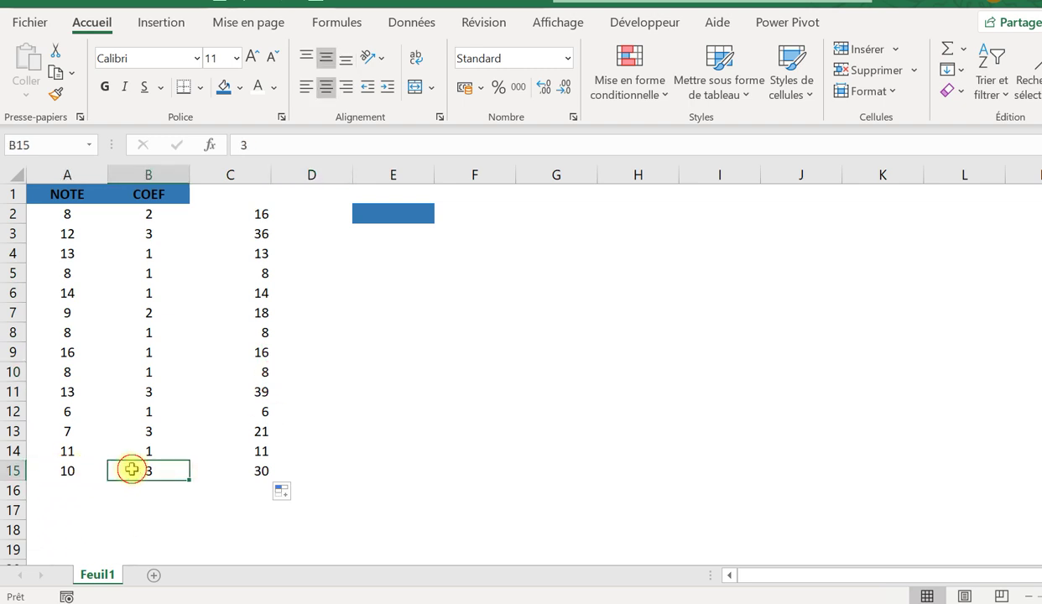
pyautogui.click(226, 472)
pyautogui.click(74, 413)
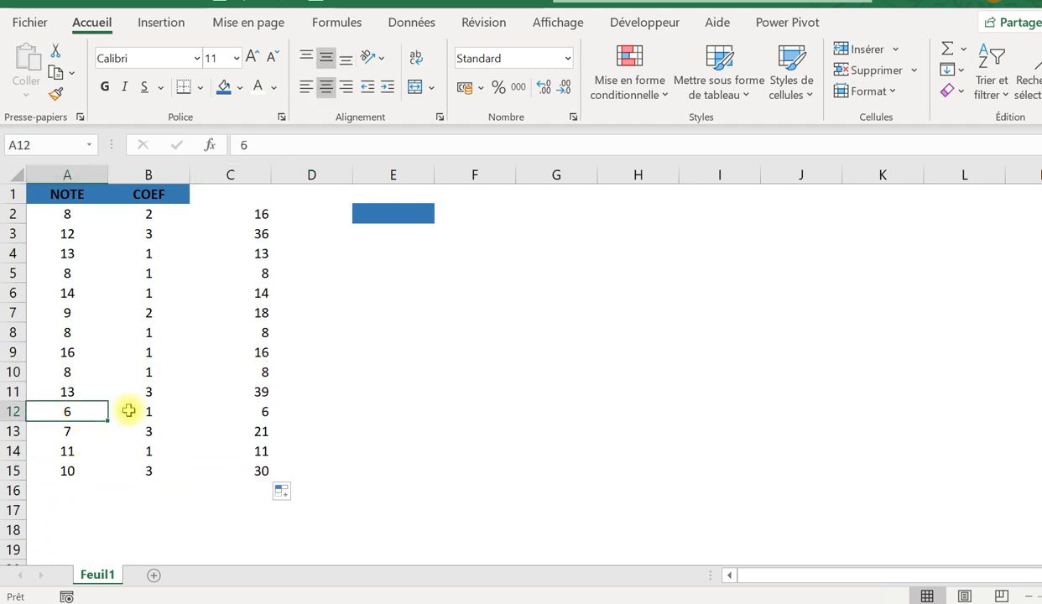
pyautogui.moveTo(145, 409); pyautogui.dragTo(327, 406)
pyautogui.click(272, 400)
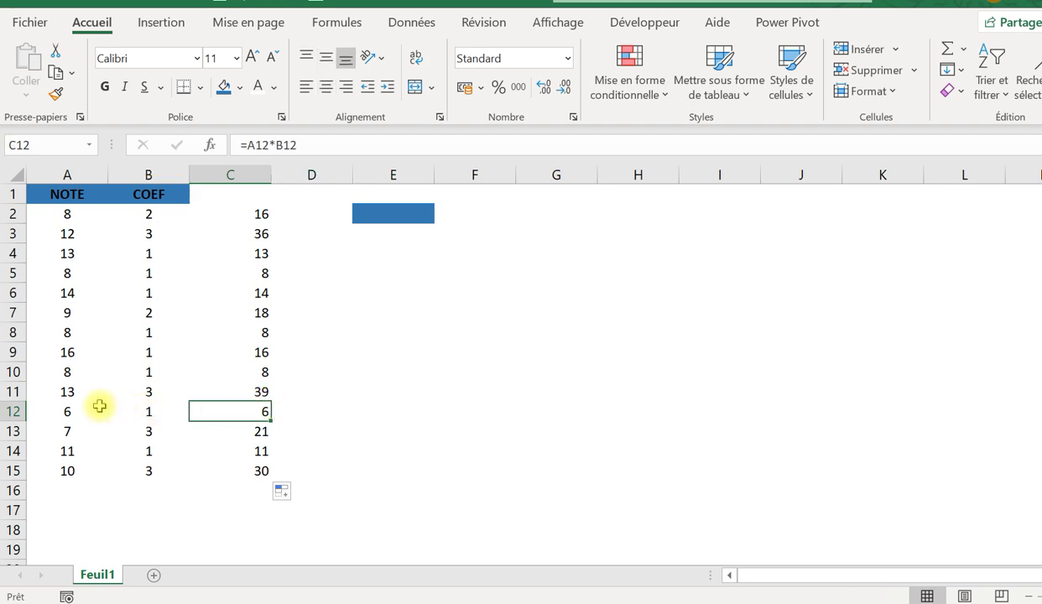
pyautogui.click(70, 387)
pyautogui.click(148, 390)
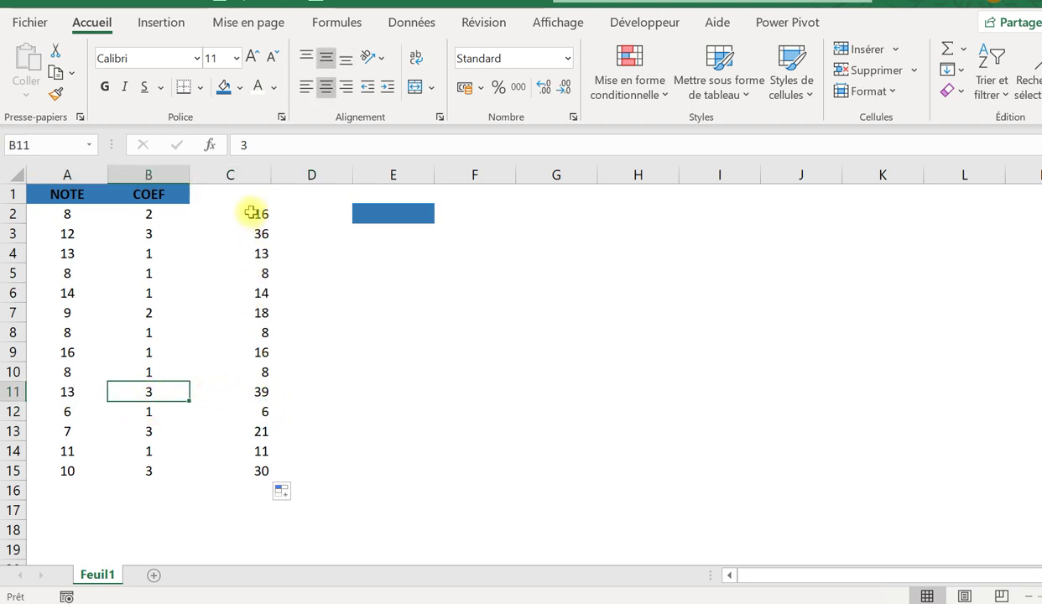
pyautogui.click(251, 212)
pyautogui.moveTo(251, 212); pyautogui.dragTo(261, 472)
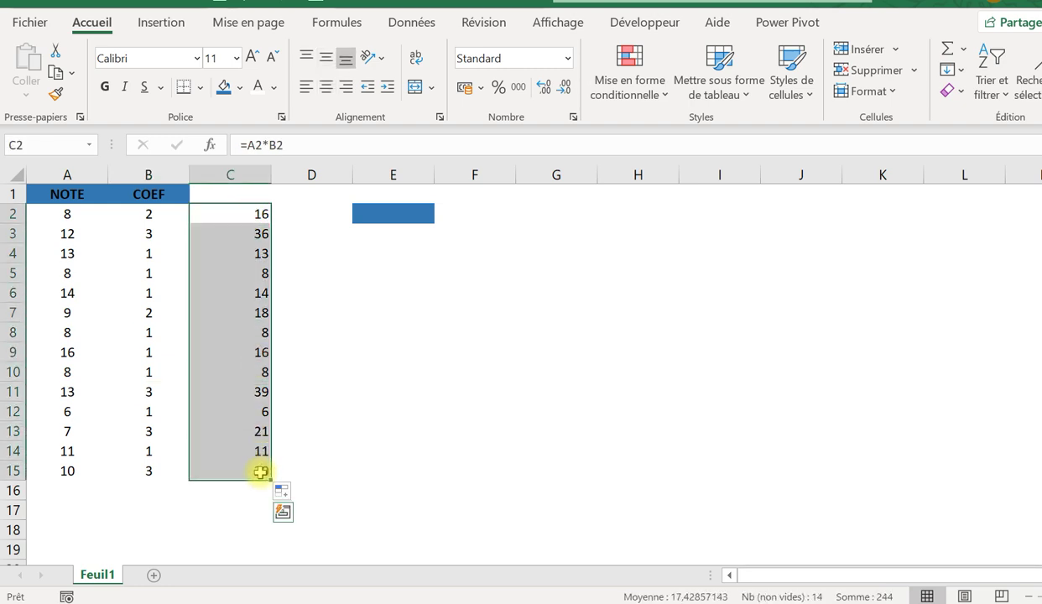
pyautogui.click(241, 217)
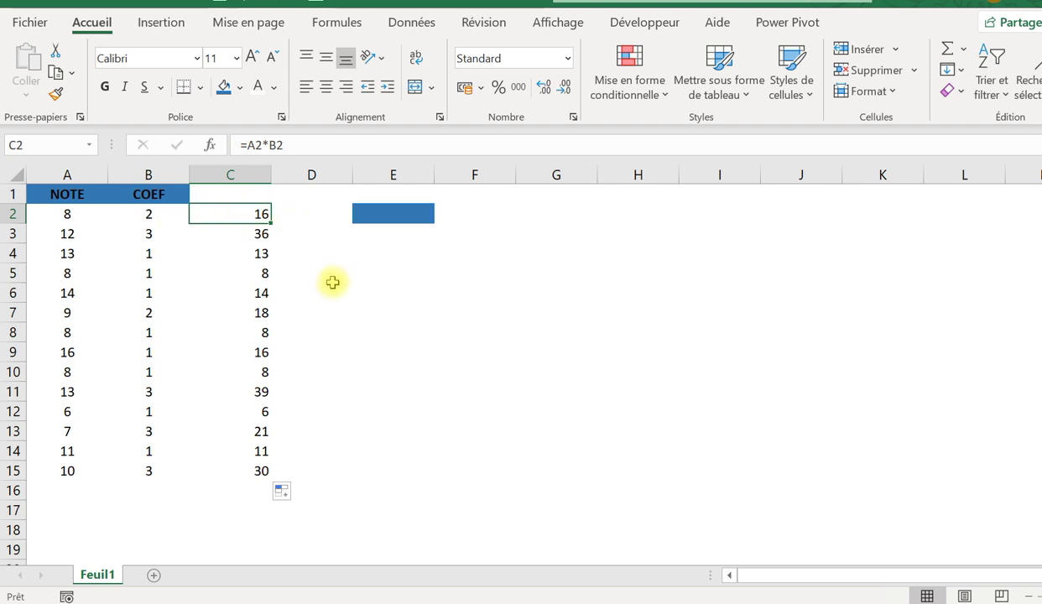
# Total the products in the blue cell E2 with the formula =SOMME(C2:C15)
pyautogui.click(380, 213)
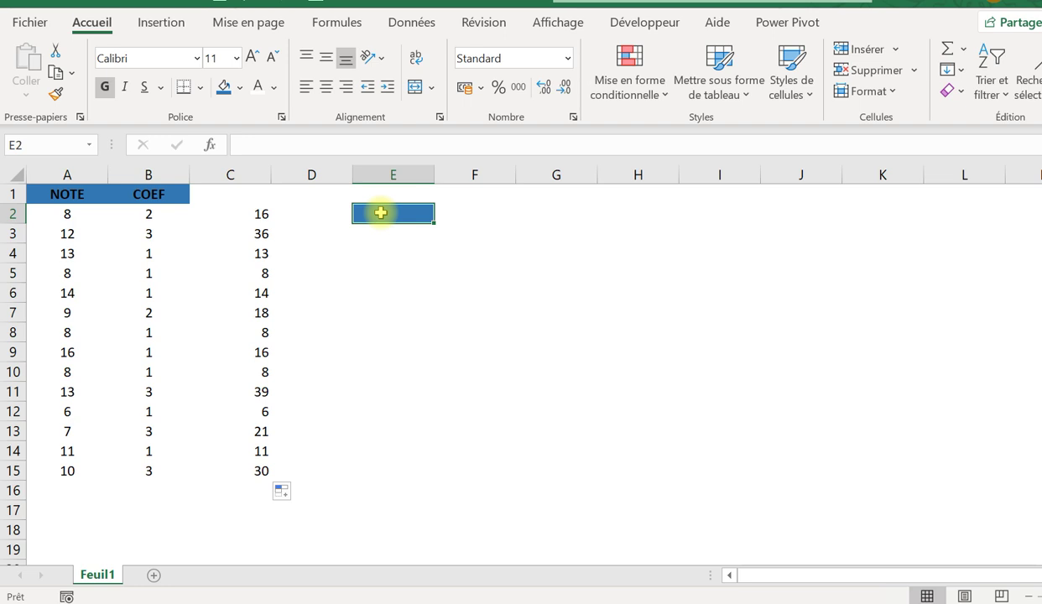
pyautogui.write('=somme')
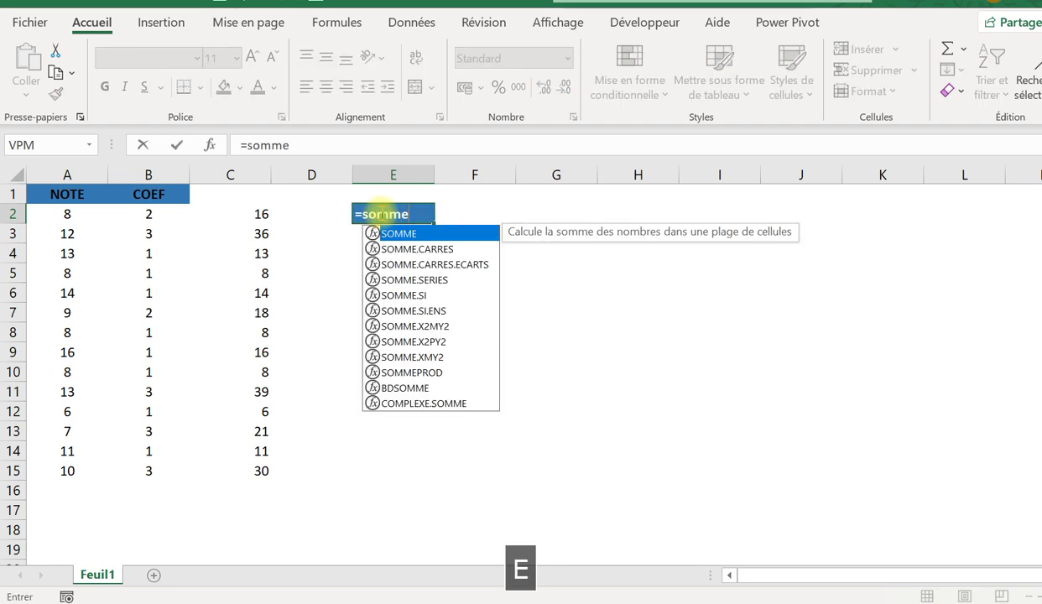
pyautogui.write('(')
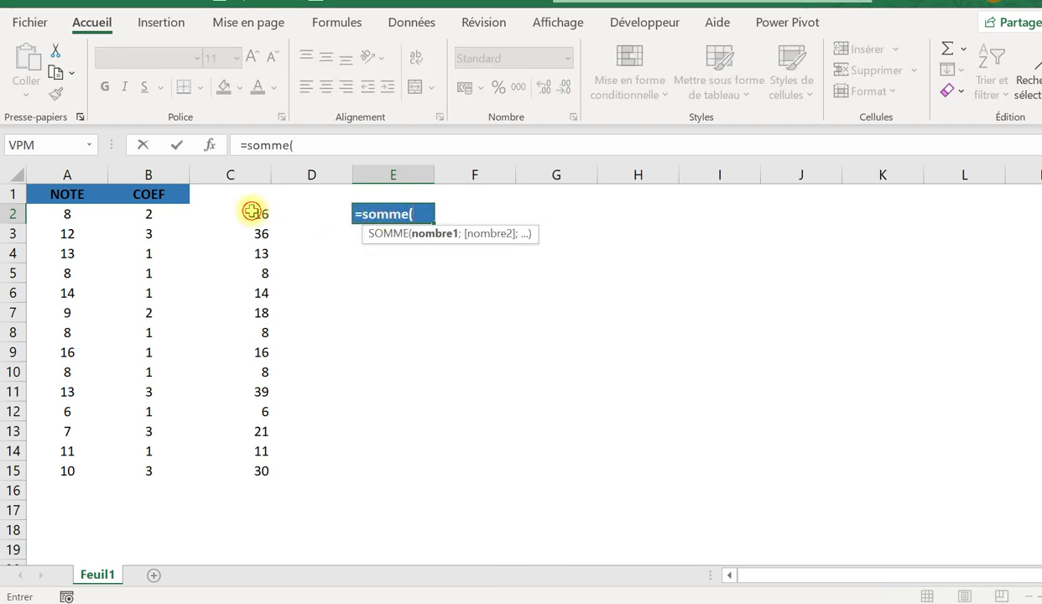
pyautogui.moveTo(245, 211); pyautogui.dragTo(242, 469)
pyautogui.write(')')
pyautogui.press('Return')
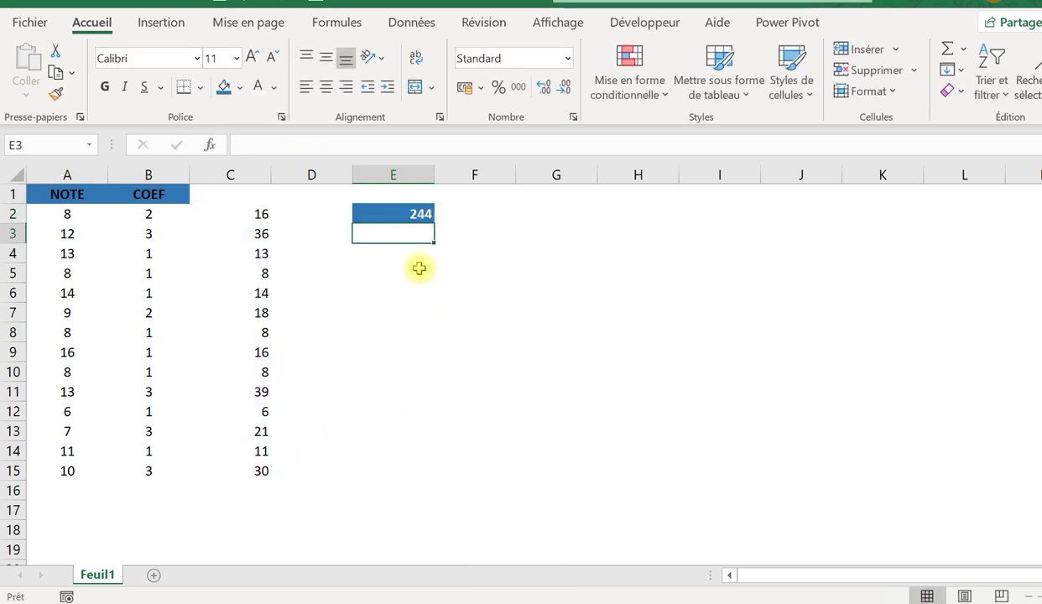
pyautogui.click(402, 214)
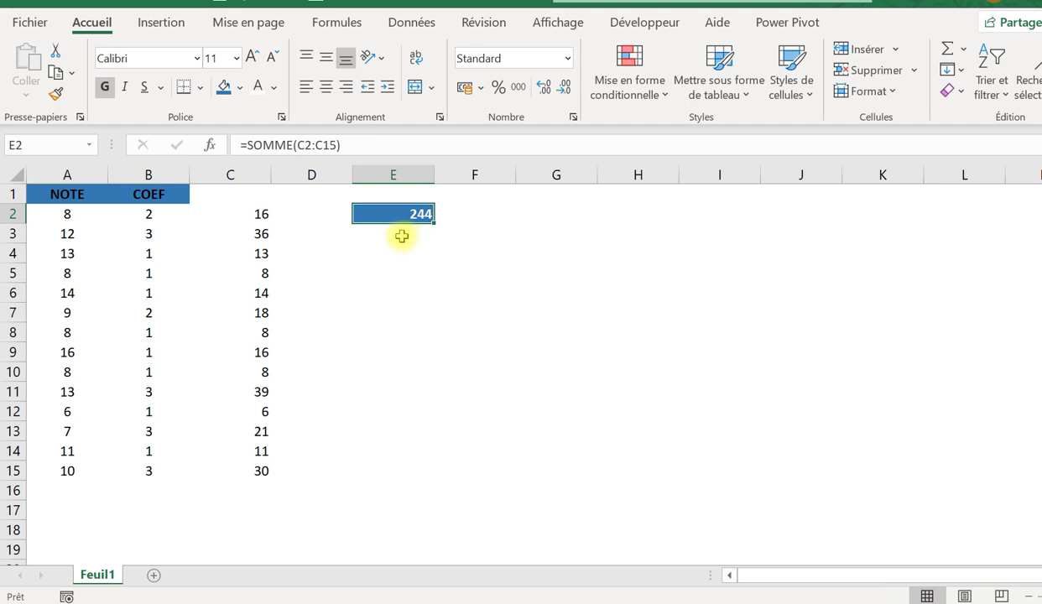
# Set the coefficient of the first grade in B2 to 4
pyautogui.click(156, 214)
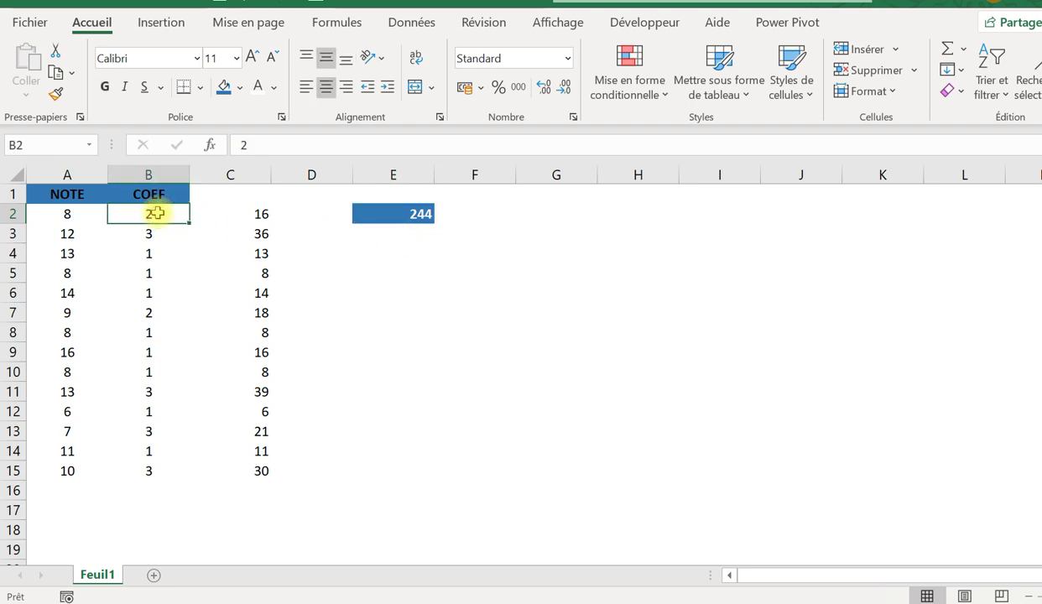
pyautogui.press('capslock')
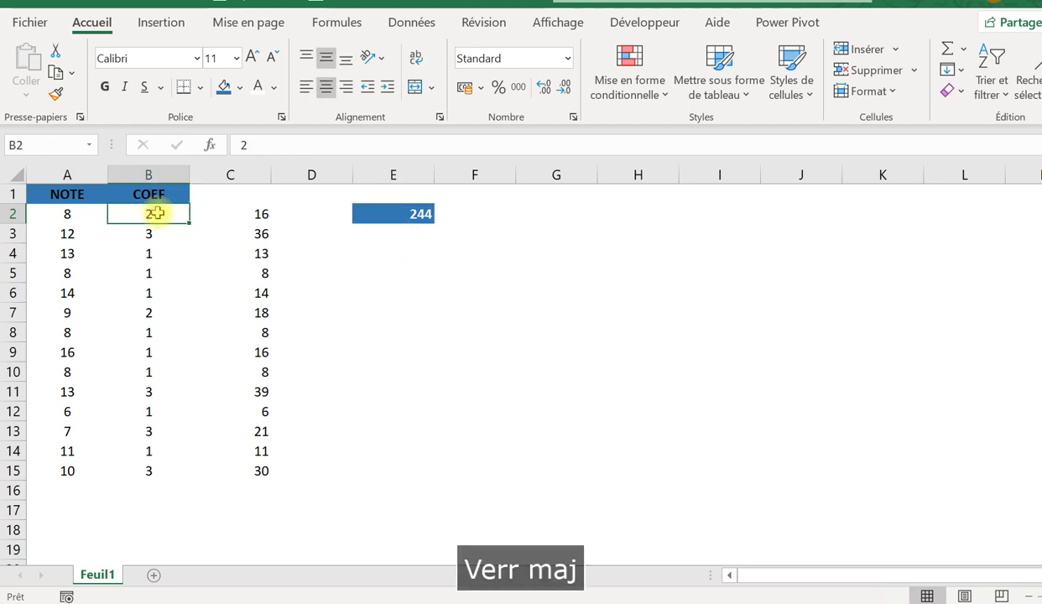
pyautogui.write('4')
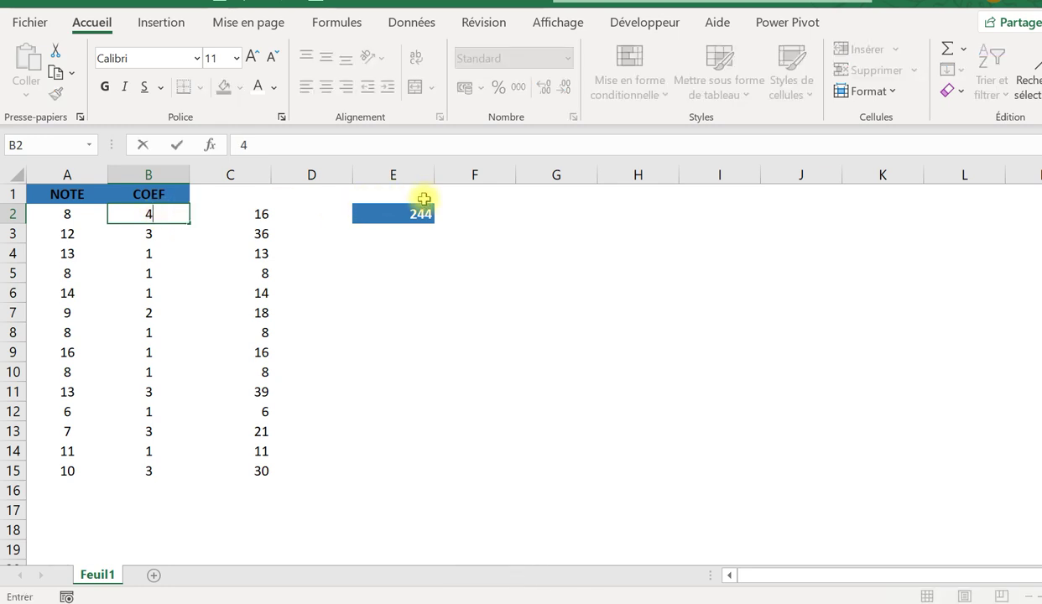
pyautogui.press('Return')
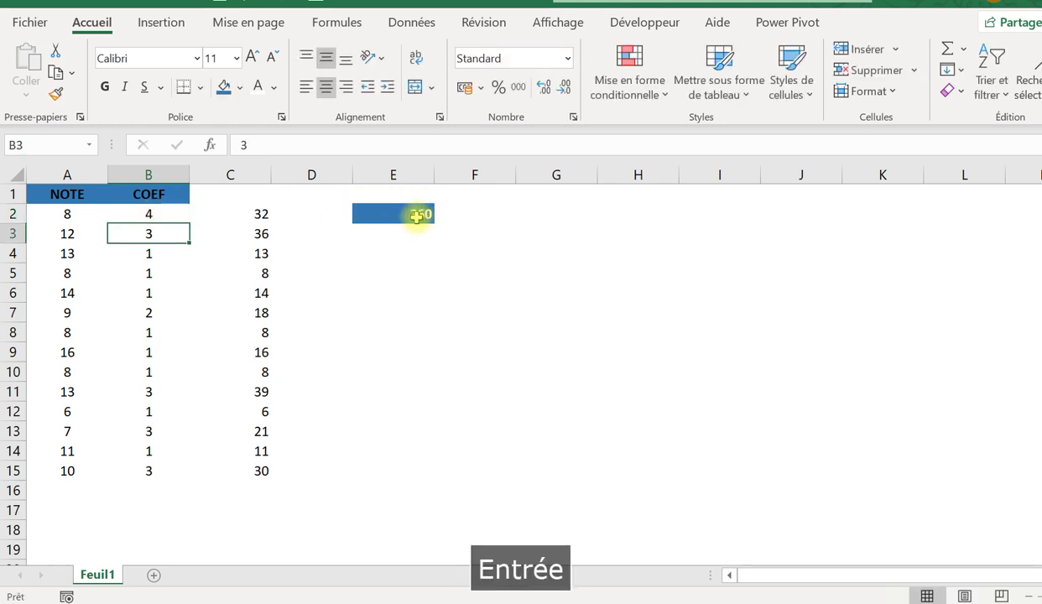
# Fill cell E3, just below the total, with a light gold theme colour
pyautogui.click(411, 237)
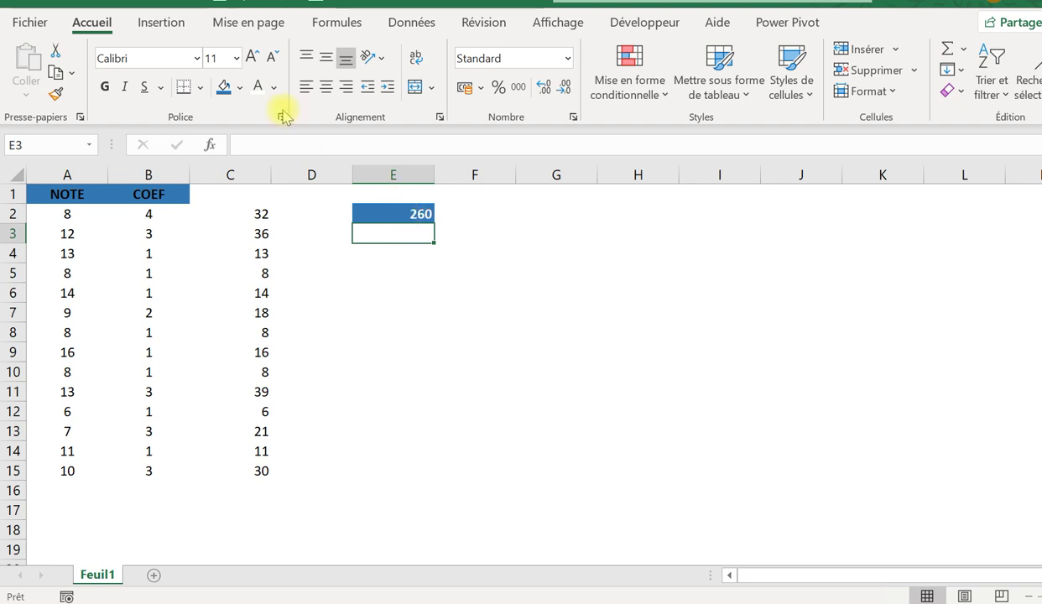
pyautogui.click(240, 89)
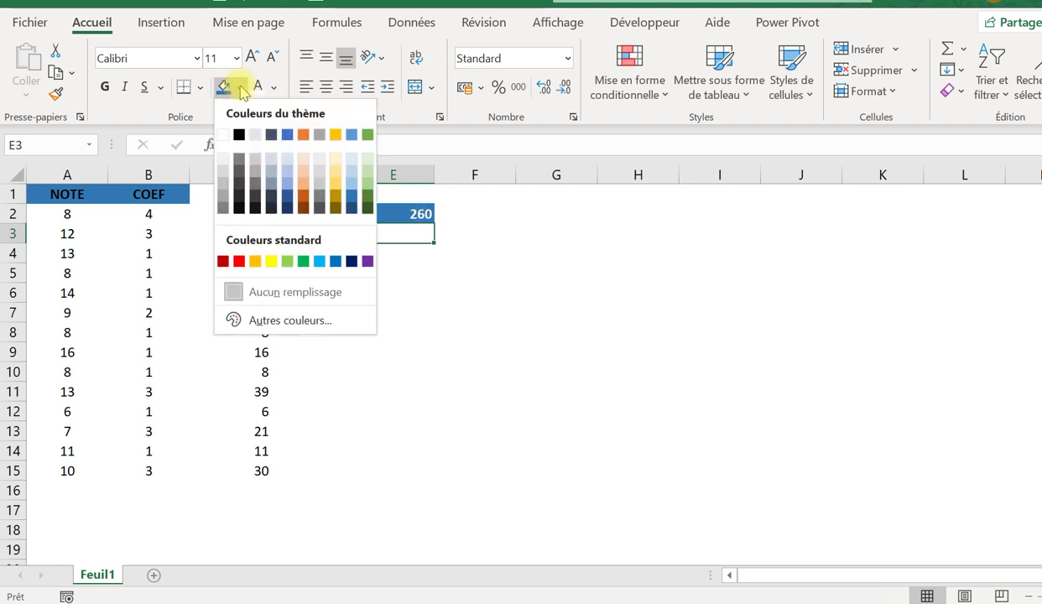
pyautogui.click(336, 170)
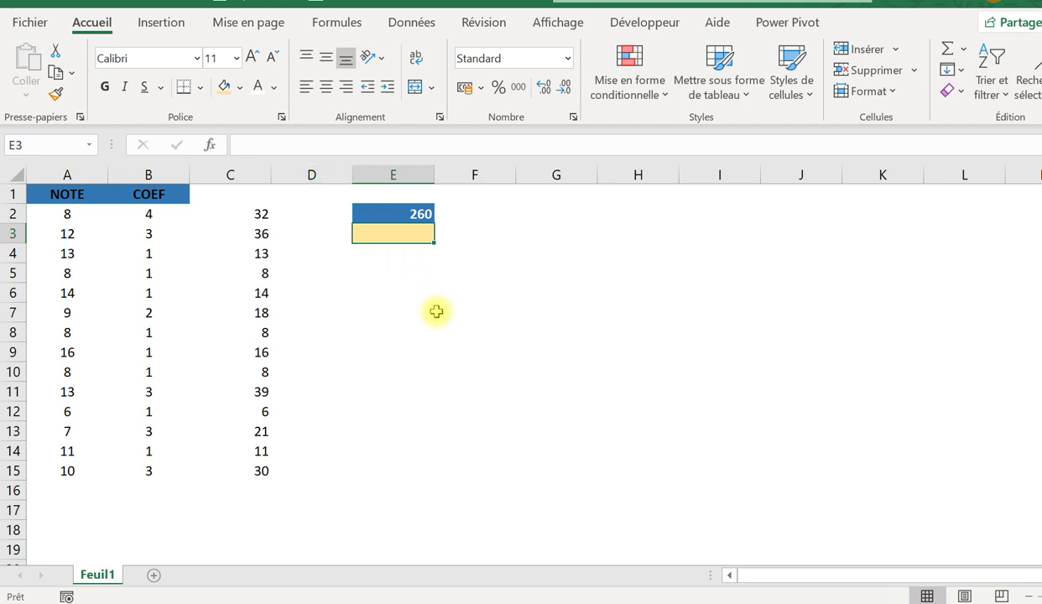
pyautogui.click(402, 329)
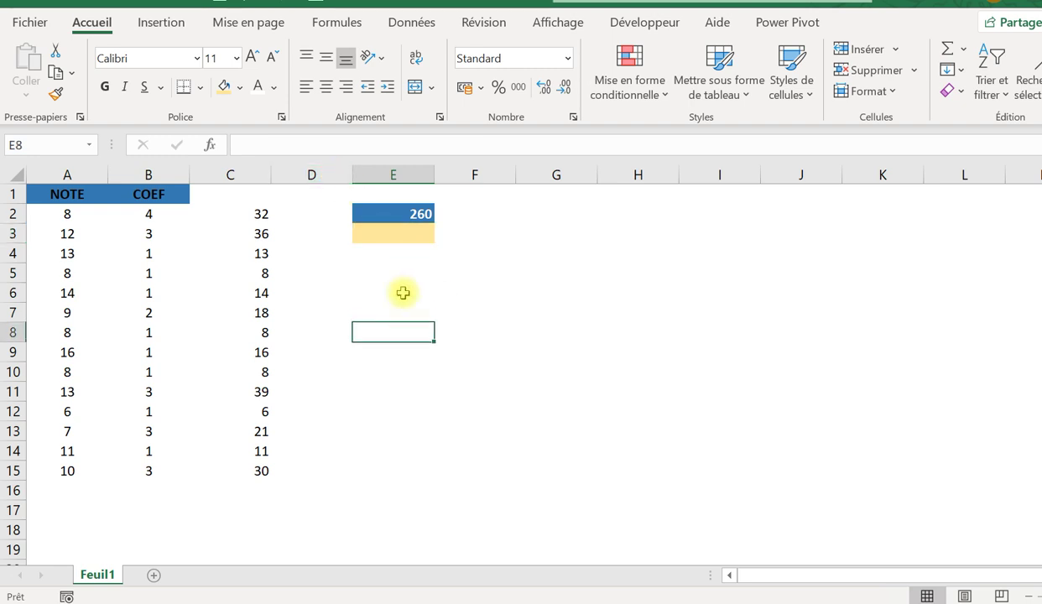
# Calculate the weighted average in the gold cell E3 with the formula =E2/SOMME(B2:B15)
pyautogui.click(390, 233)
pyautogui.write('=')
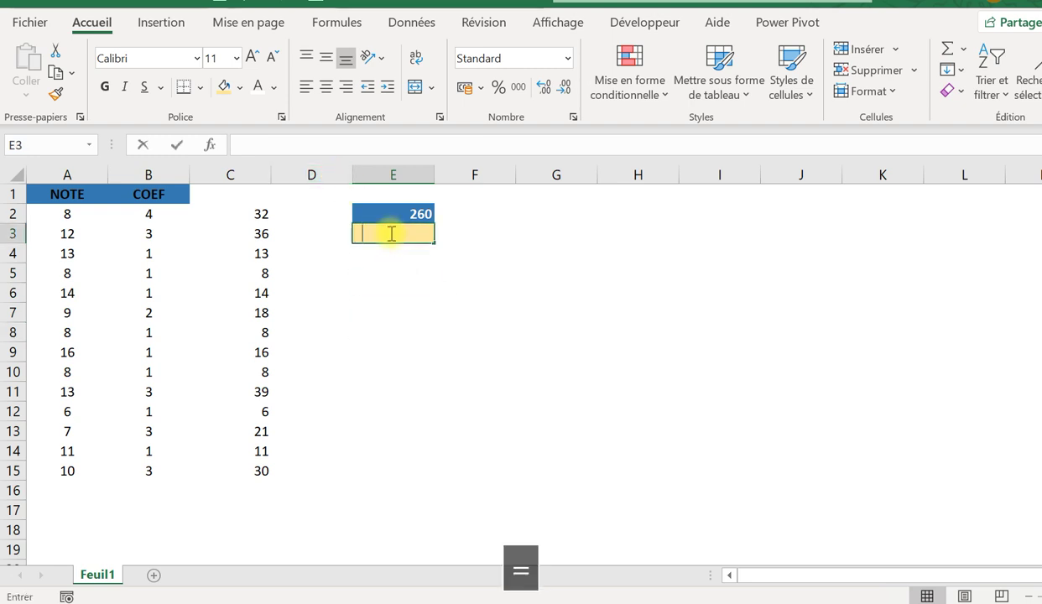
pyautogui.press('BackSpace')
pyautogui.write('=')
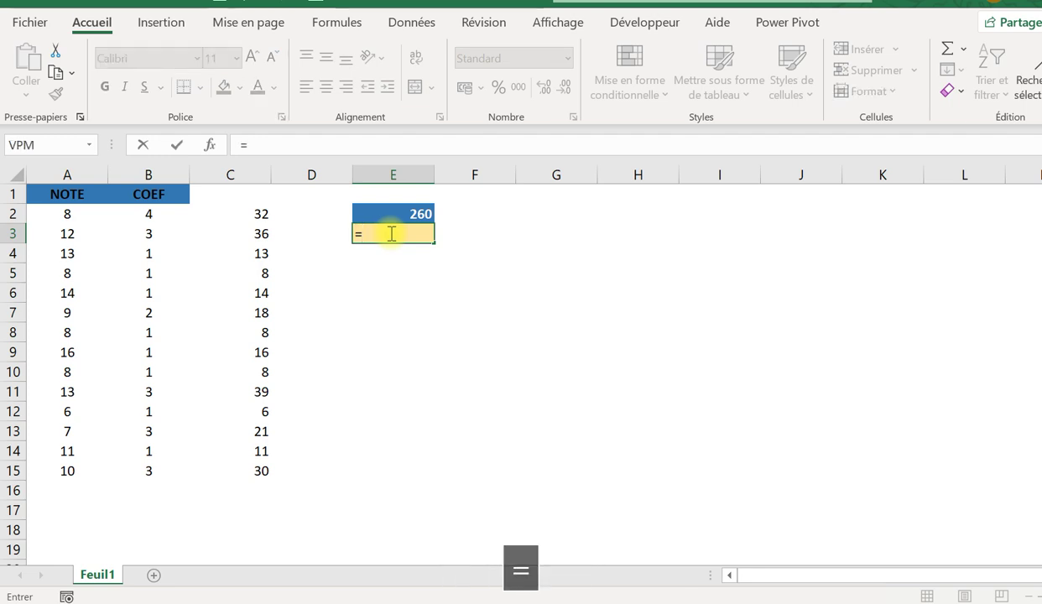
pyautogui.click(410, 213)
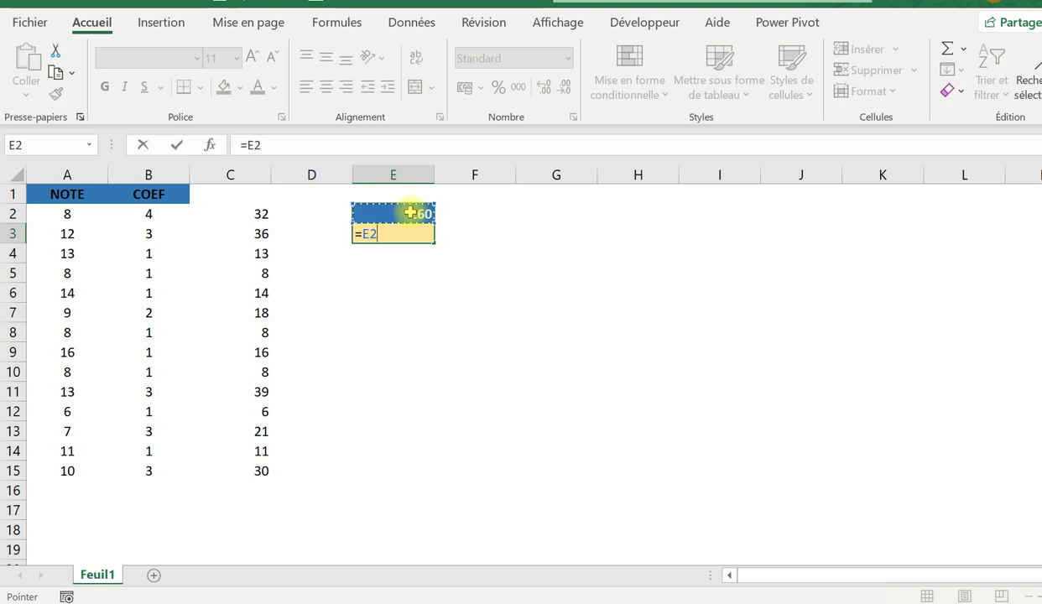
pyautogui.write('/')
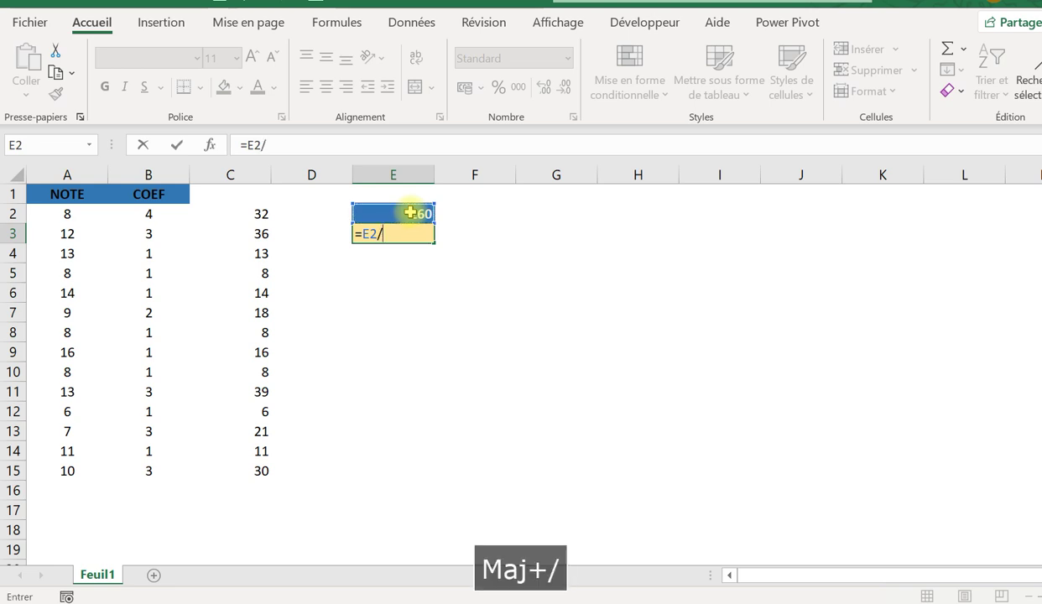
pyautogui.write('s')
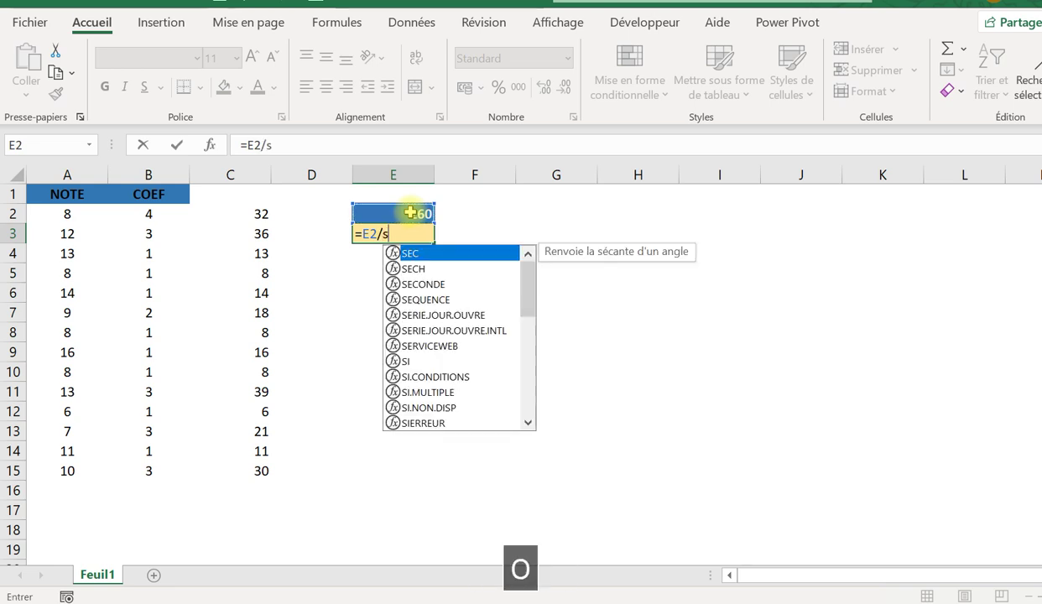
pyautogui.write('omme(')
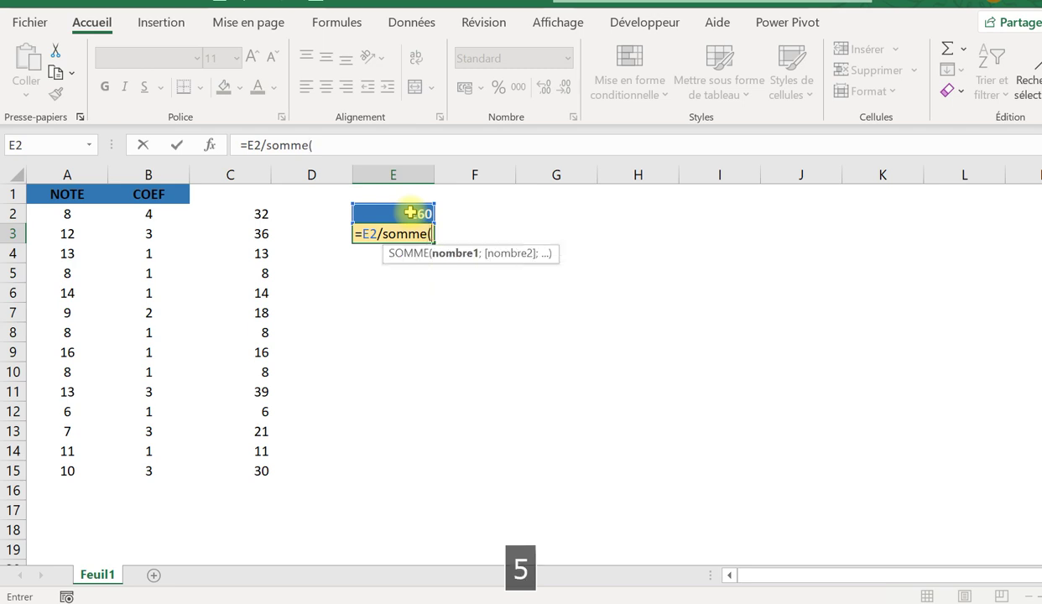
pyautogui.moveTo(141, 213); pyautogui.dragTo(150, 471)
pyautogui.write(')')
pyautogui.press('Return')
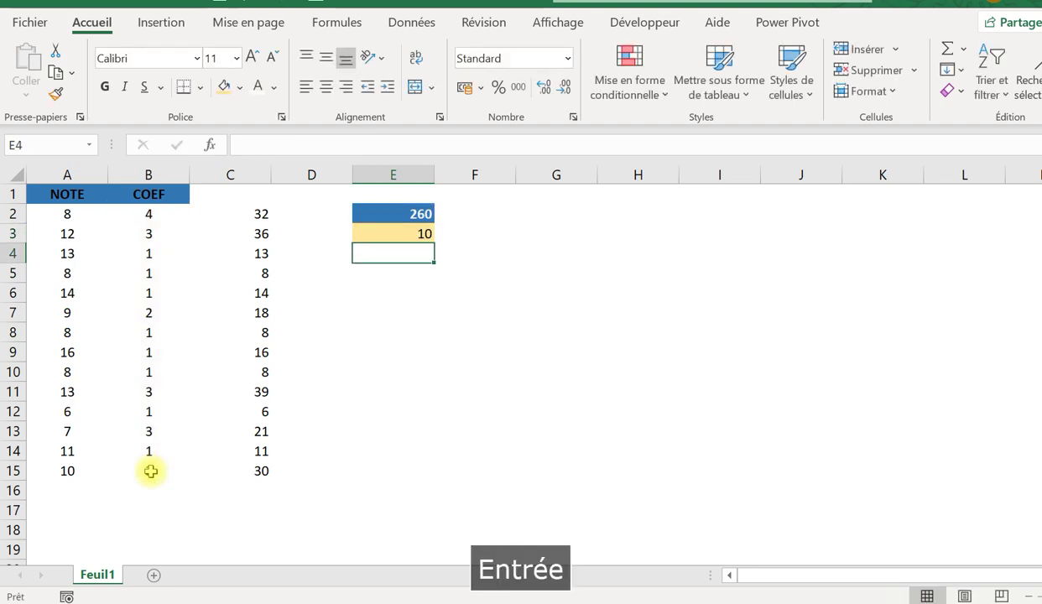
# Format the average in E3 with the Nombre category and two decimals
pyautogui.click(368, 228)
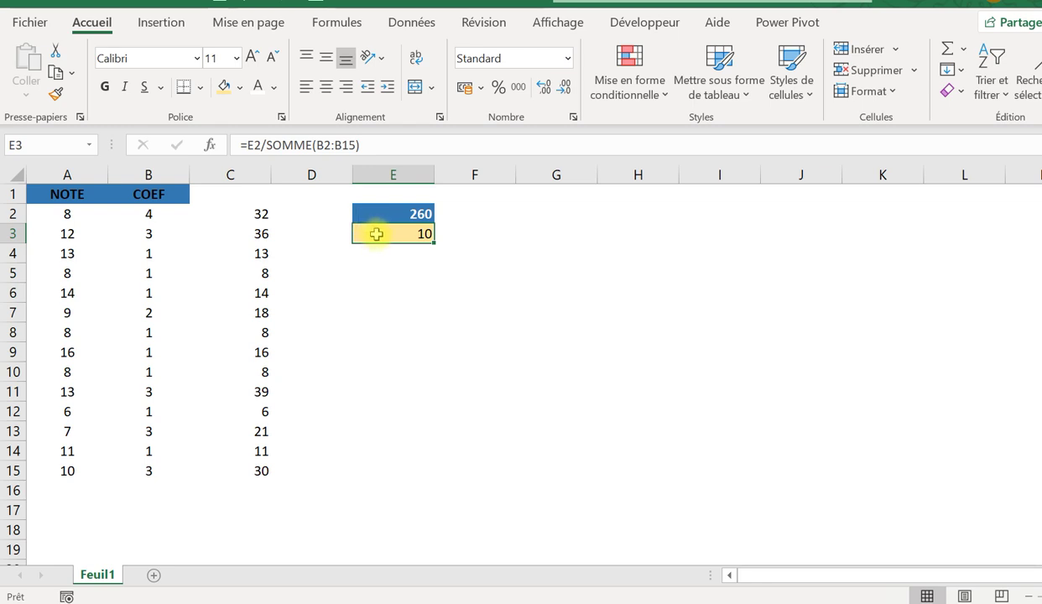
pyautogui.rightClick(375, 234)
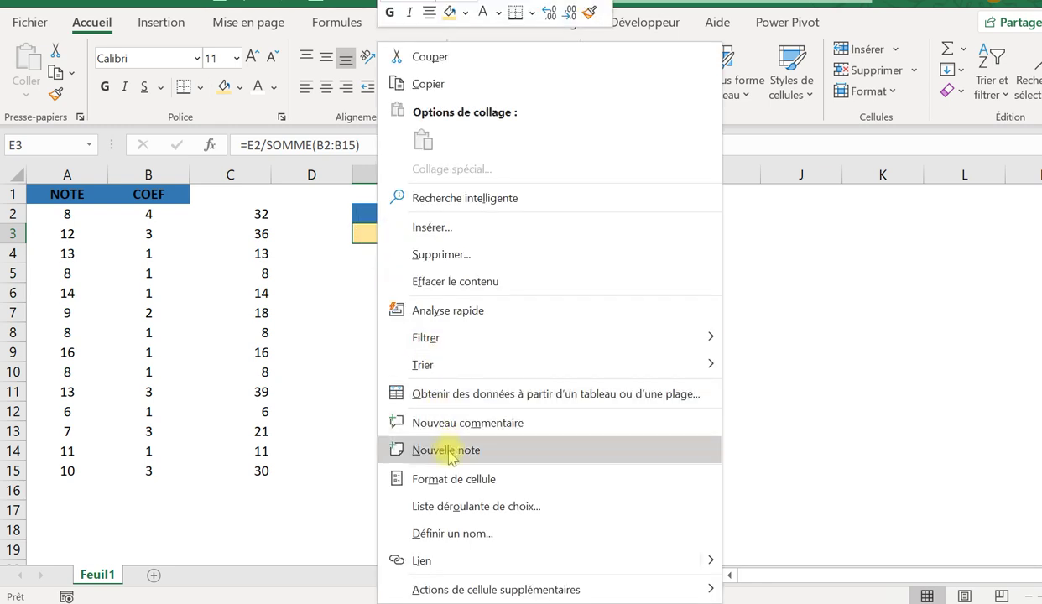
pyautogui.click(285, 295)
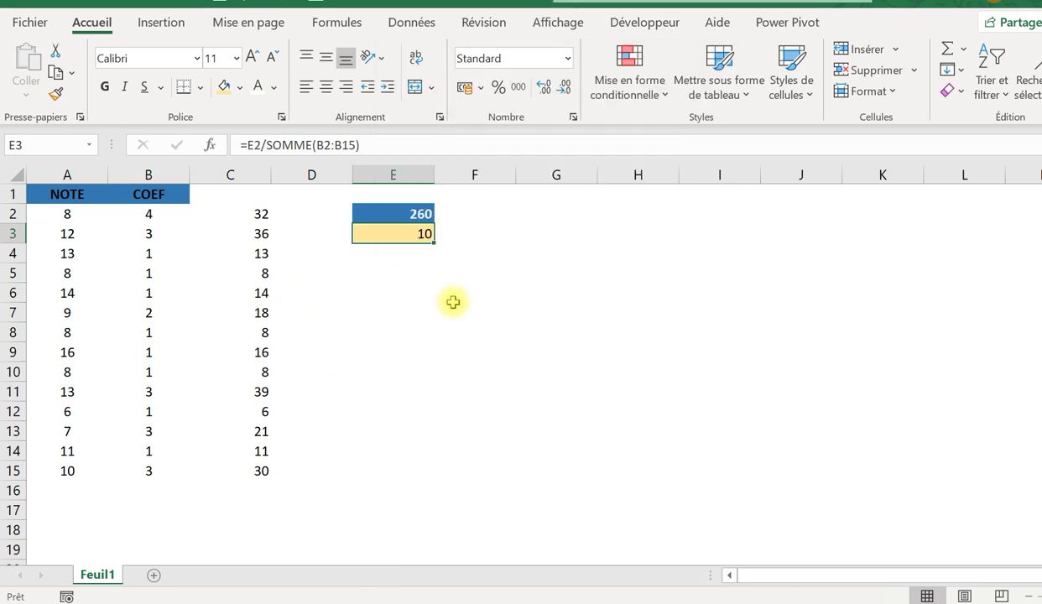
pyautogui.click(404, 267)
pyautogui.click(392, 233)
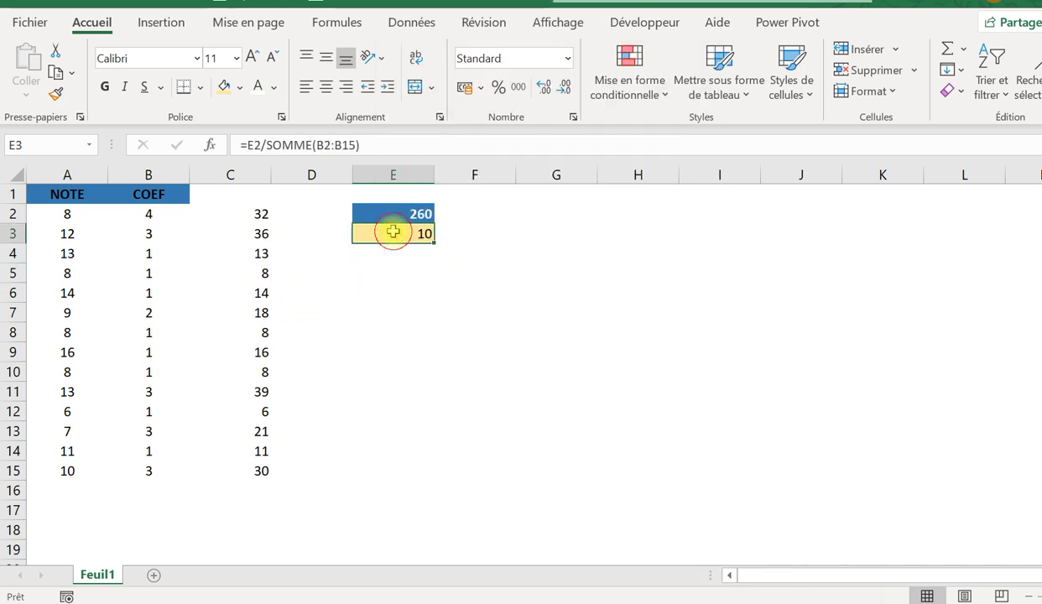
pyautogui.rightClick(392, 233)
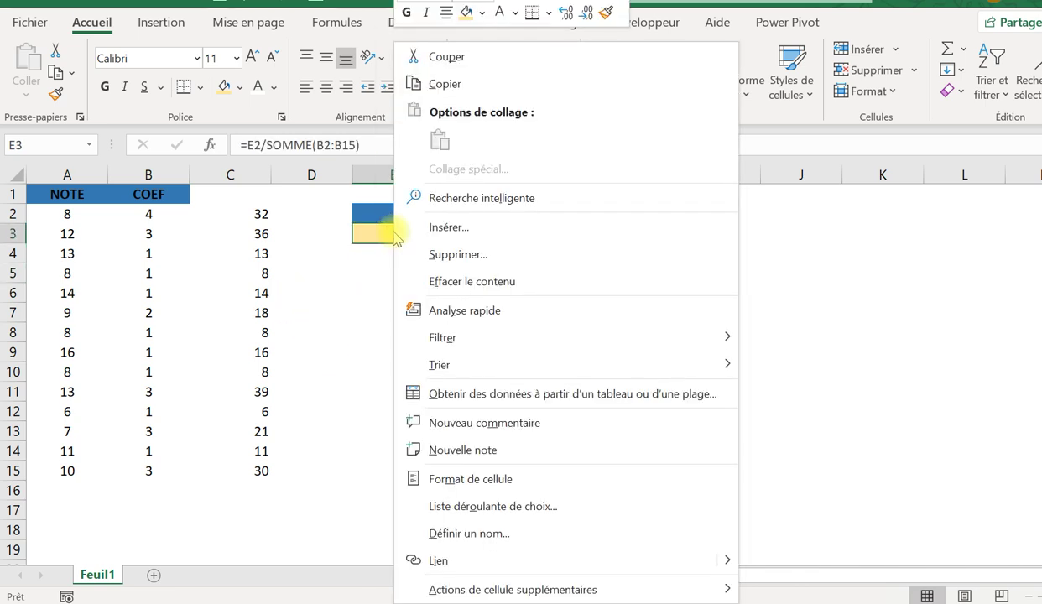
pyautogui.click(457, 490)
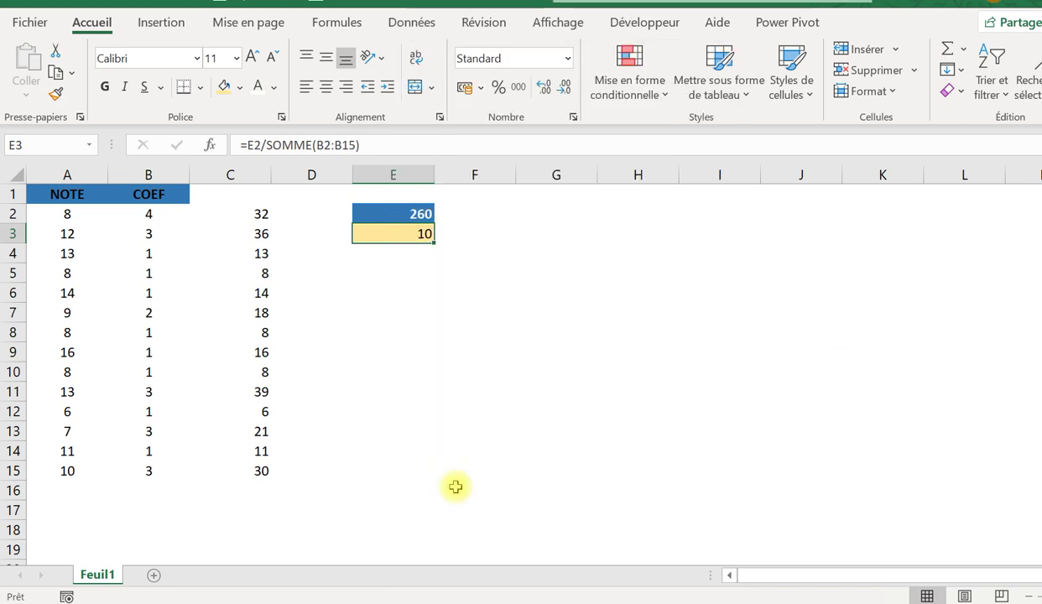
pyautogui.click(250, 227)
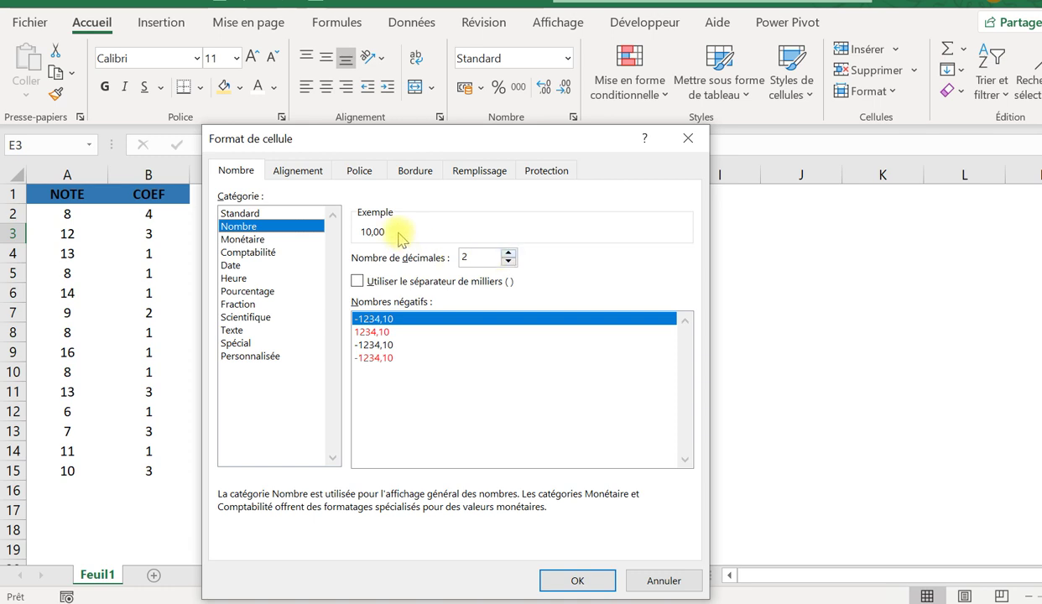
pyautogui.click(605, 578)
# Adjust the decimal places of the average in E3 to show one decimal
pyautogui.click(387, 228)
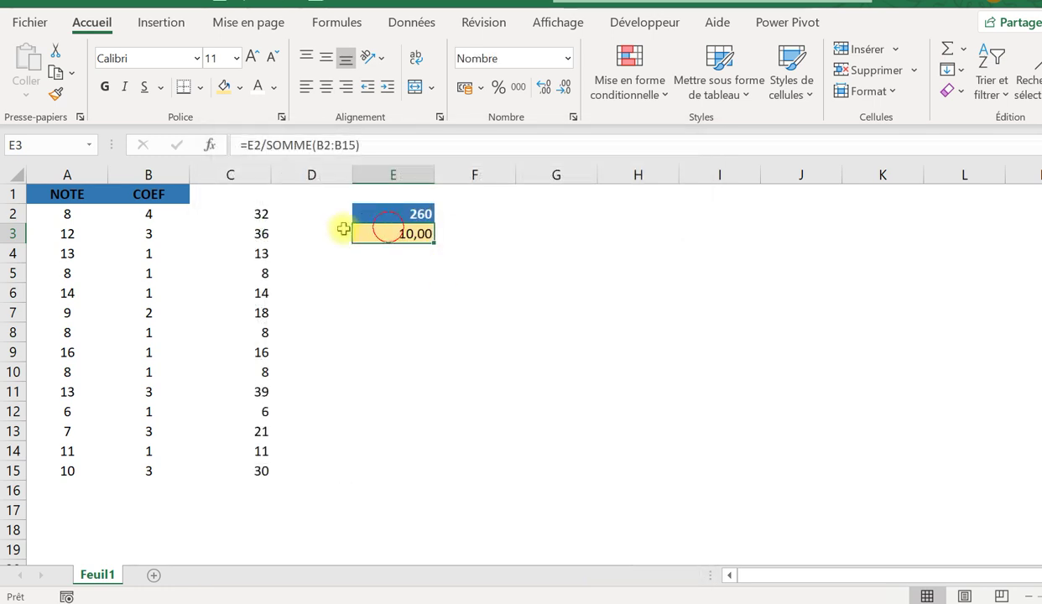
pyautogui.click(148, 212)
pyautogui.click(414, 227)
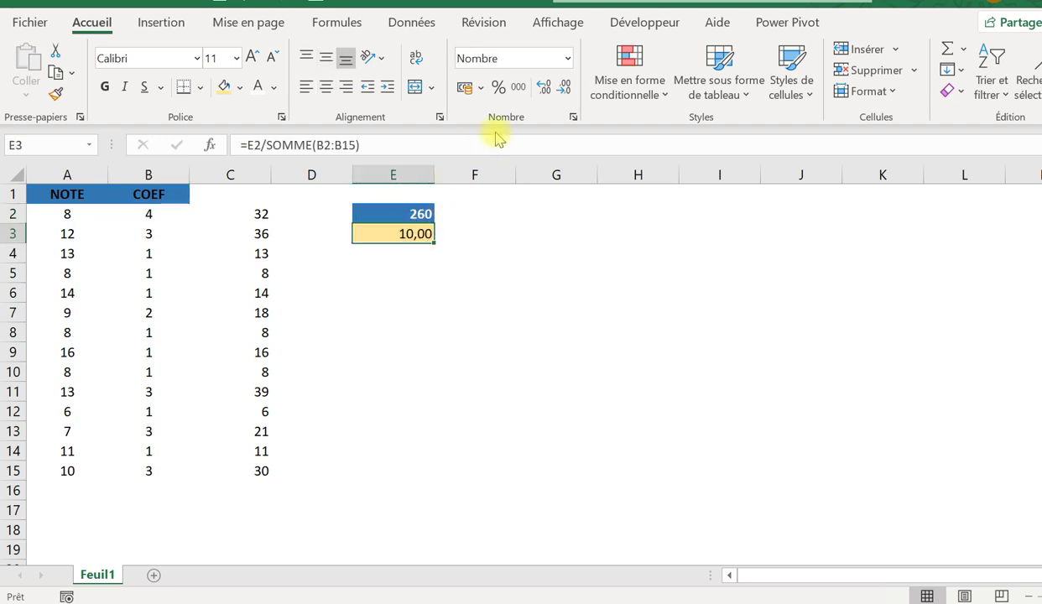
pyautogui.click(543, 90)
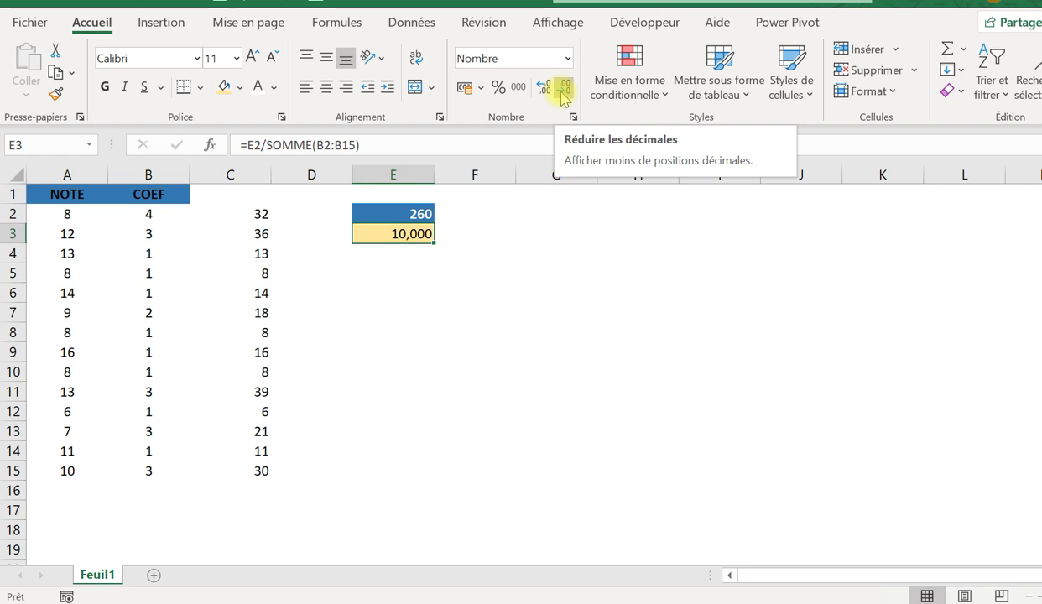
pyautogui.click(563, 92)
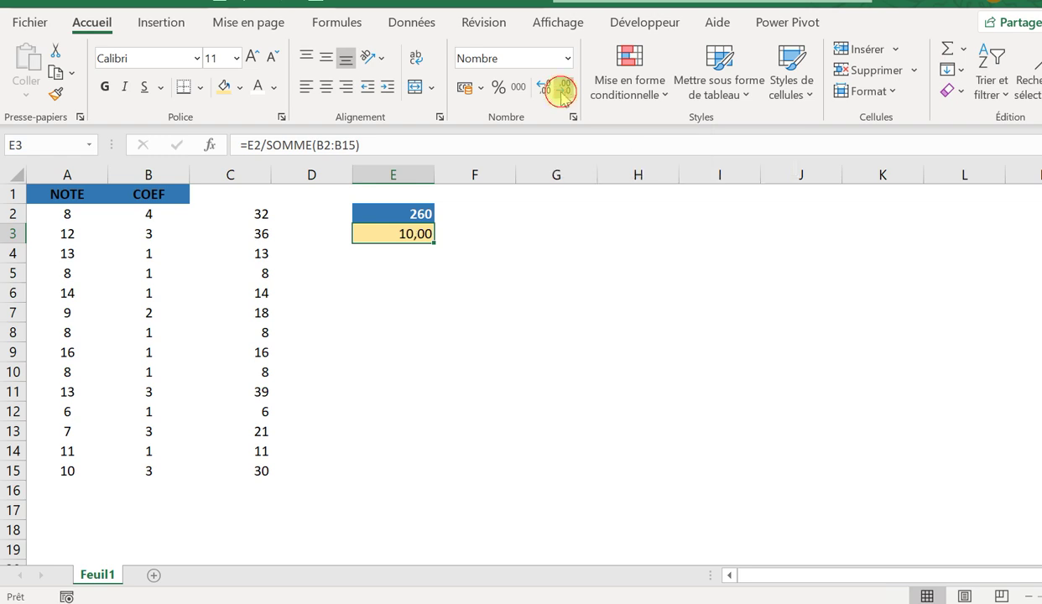
# Set the coefficient of the first grade in B2 to 2 and check the average in E3
pyautogui.click(143, 214)
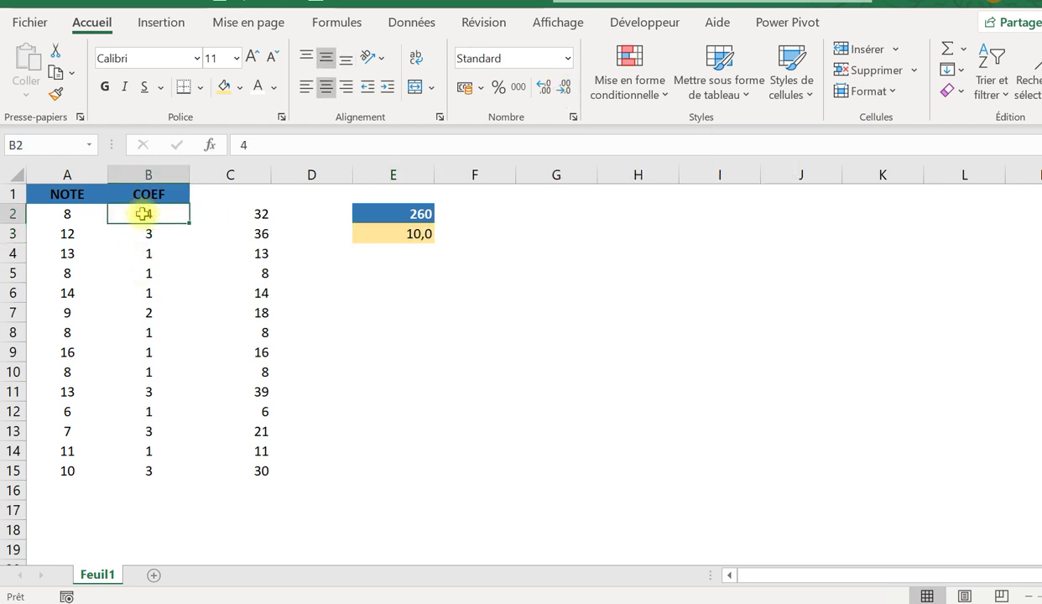
pyautogui.write('2')
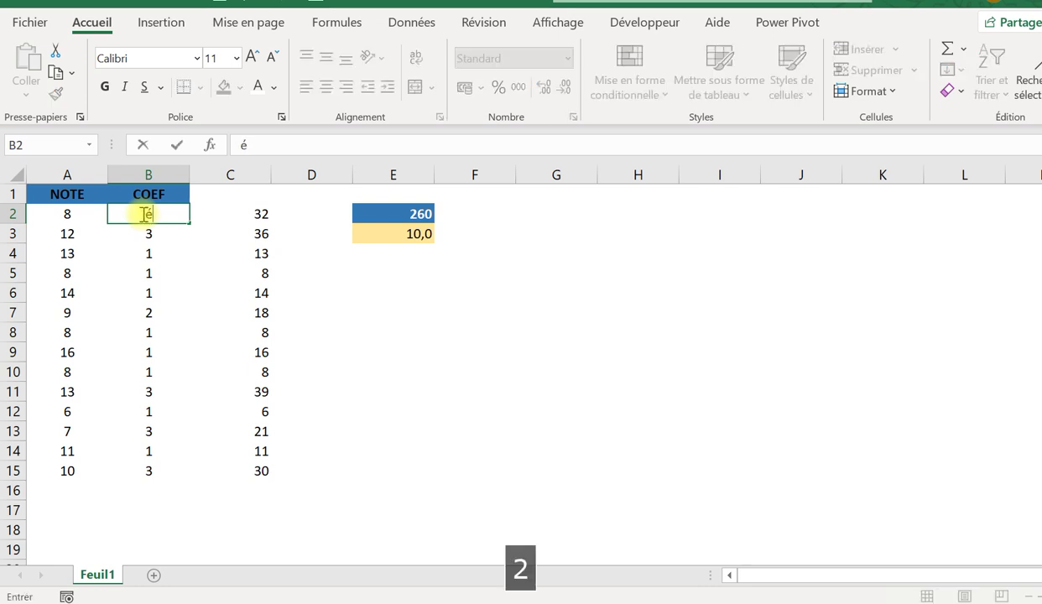
pyautogui.press('capslock')
pyautogui.press('Return')
pyautogui.click(416, 235)
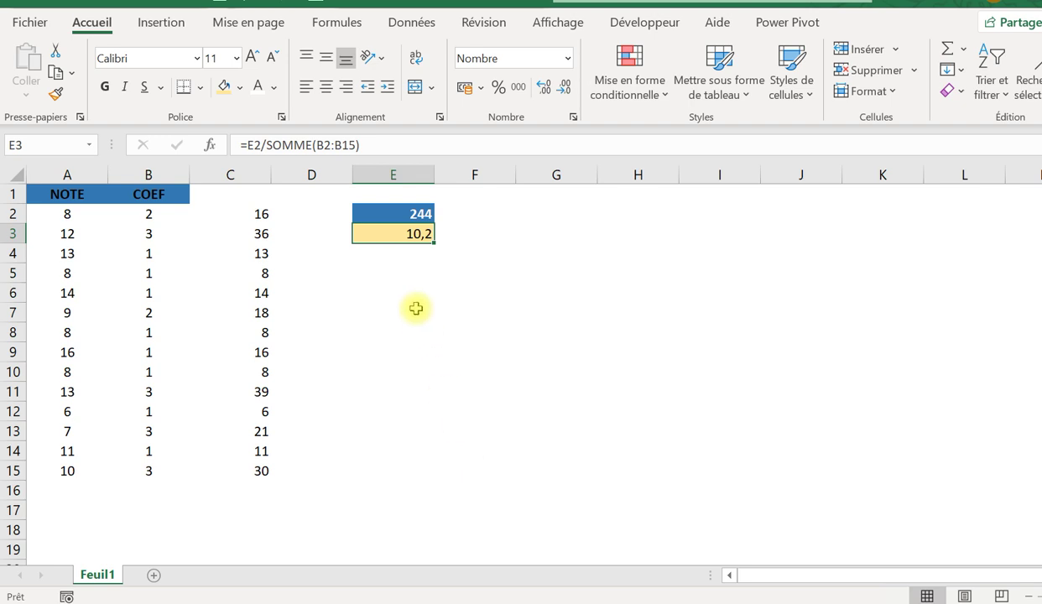
# Review the products in C2:C15, the total in E2 and the average formula in E3
pyautogui.click(262, 216)
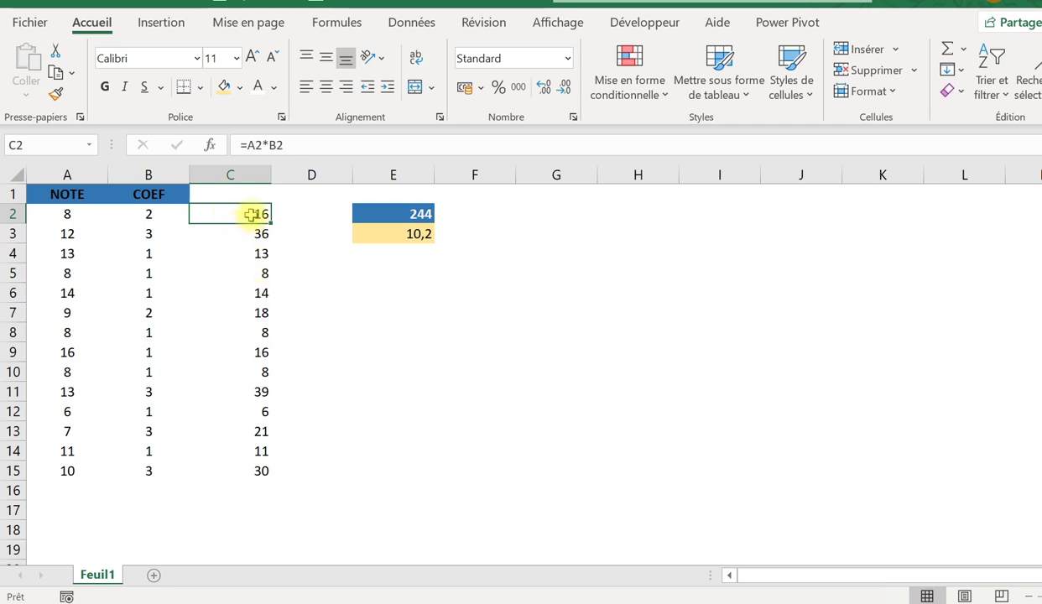
pyautogui.moveTo(252, 214); pyautogui.dragTo(261, 472)
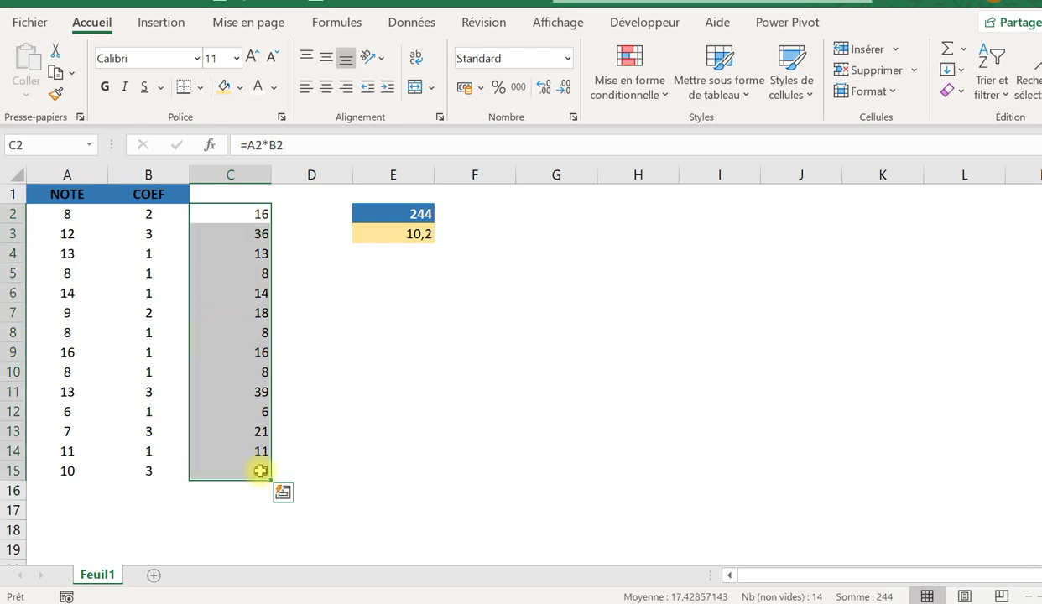
pyautogui.click(242, 212)
pyautogui.moveTo(241, 212); pyautogui.dragTo(256, 490)
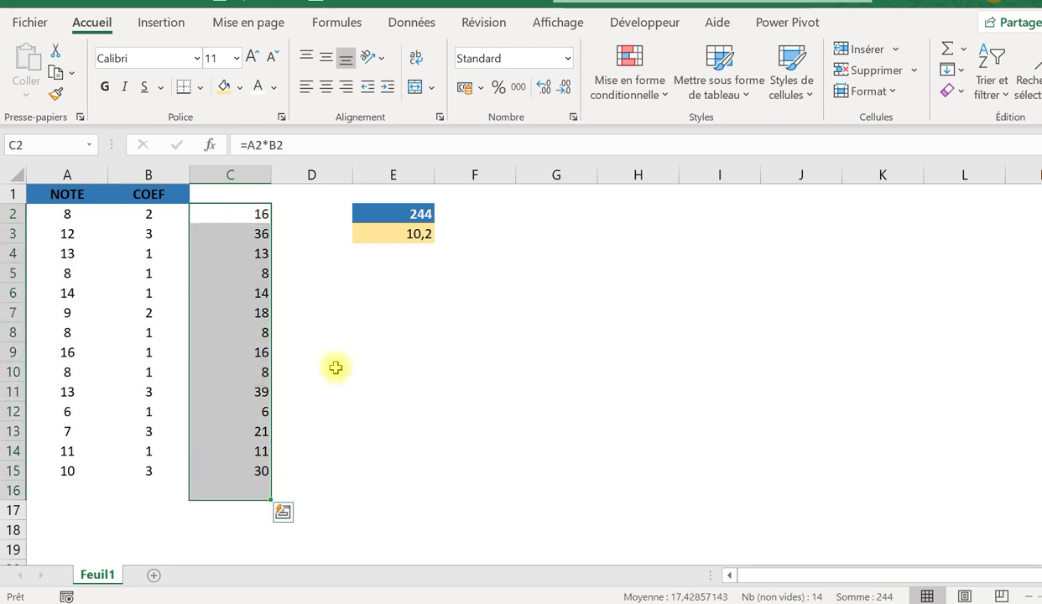
pyautogui.click(406, 210)
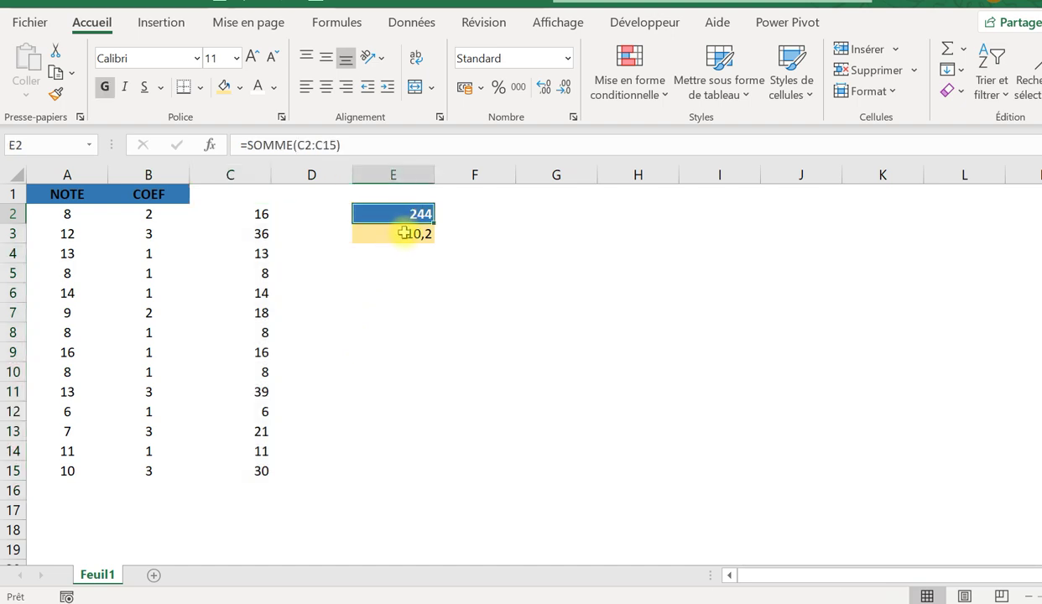
pyautogui.click(405, 234)
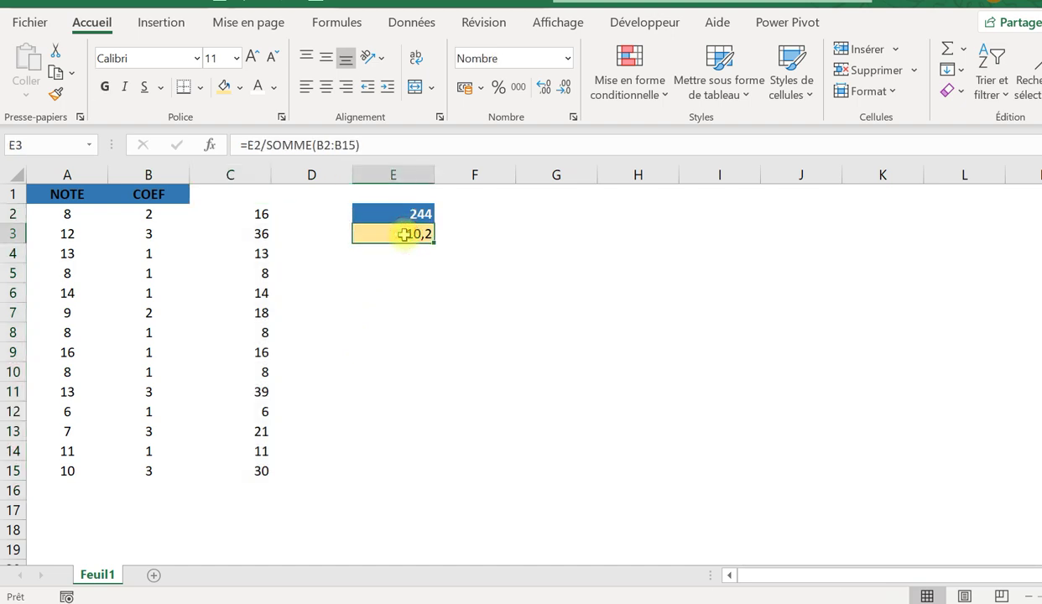
# Fill cell G6 with the standard yellow colour and set its font size to 18
pyautogui.click(559, 288)
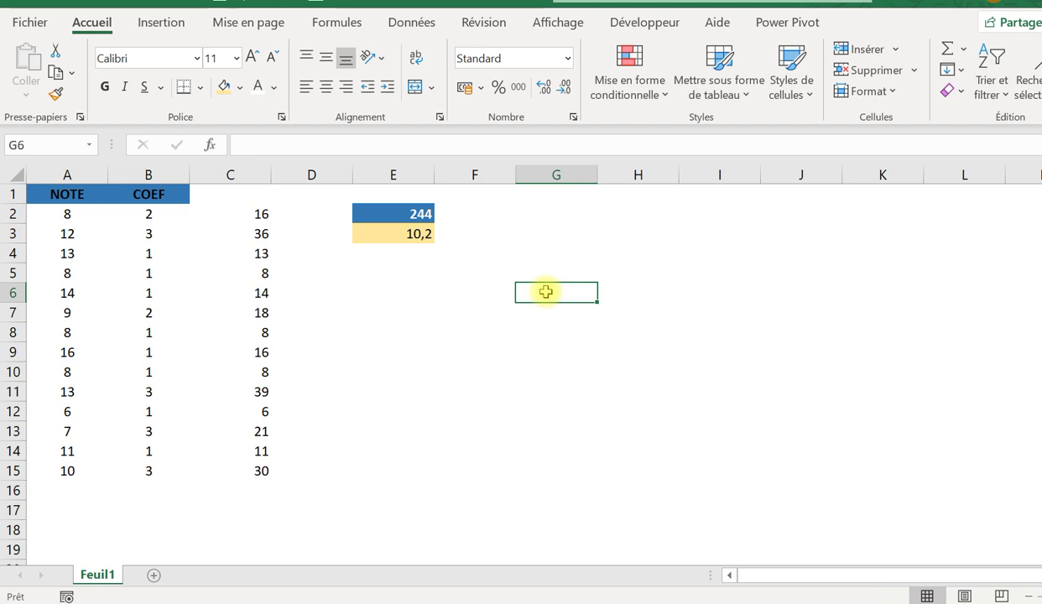
pyautogui.click(241, 86)
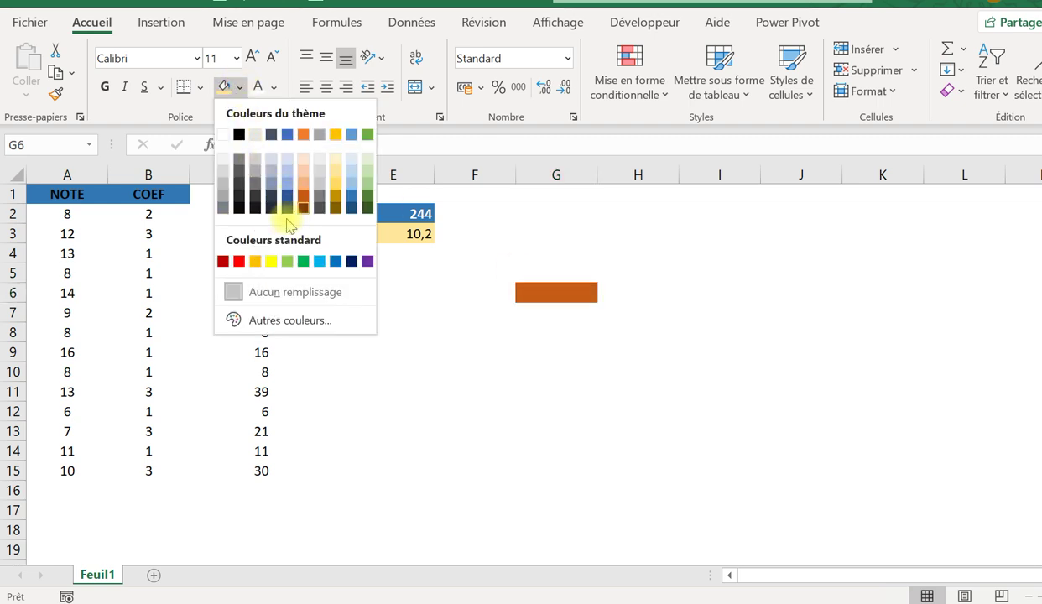
pyautogui.click(271, 261)
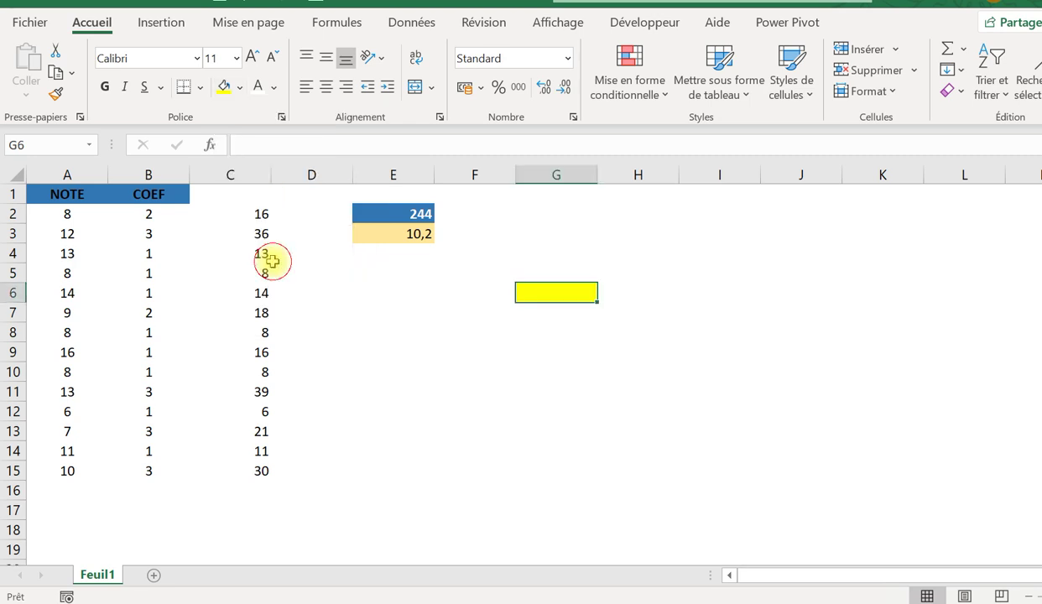
pyautogui.click(252, 57)
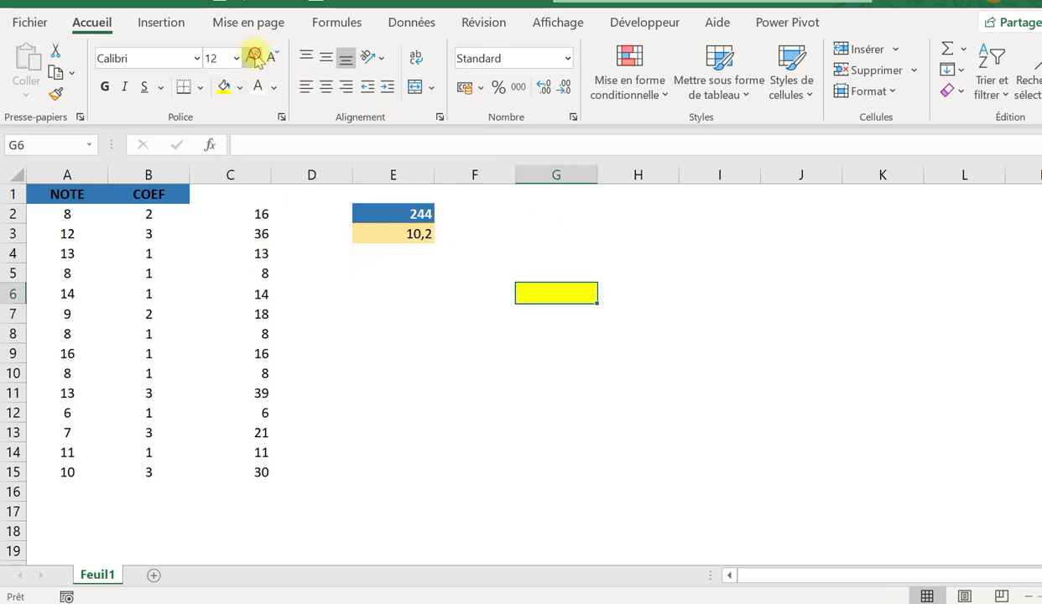
pyautogui.click(252, 57)
pyautogui.click(252, 57)
pyautogui.click(252, 57)
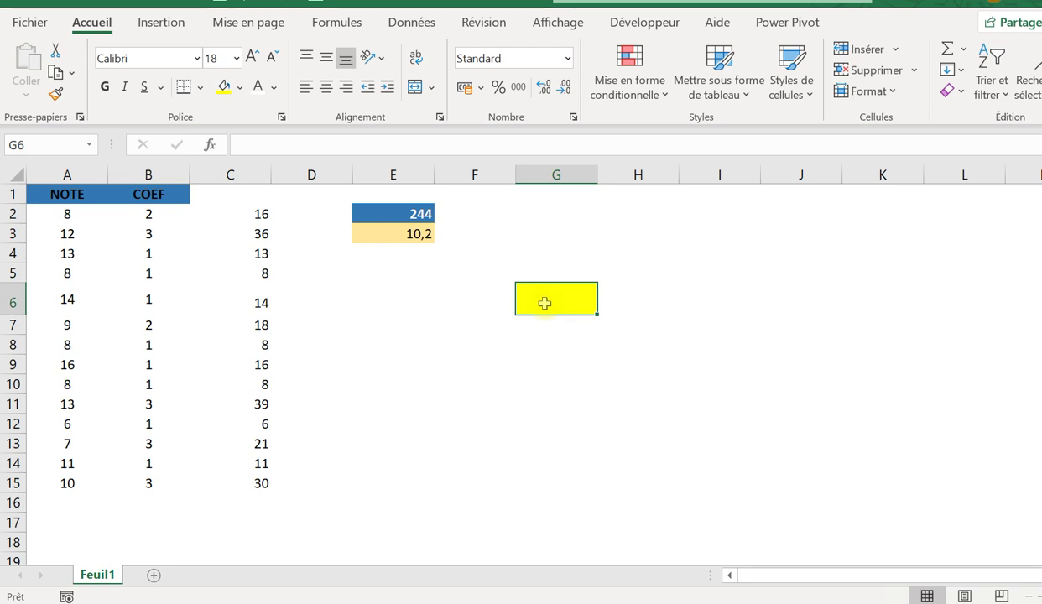
# Inspect the total's formula in E2 and the column C products it refers to
pyautogui.click(403, 211)
pyautogui.click(374, 146)
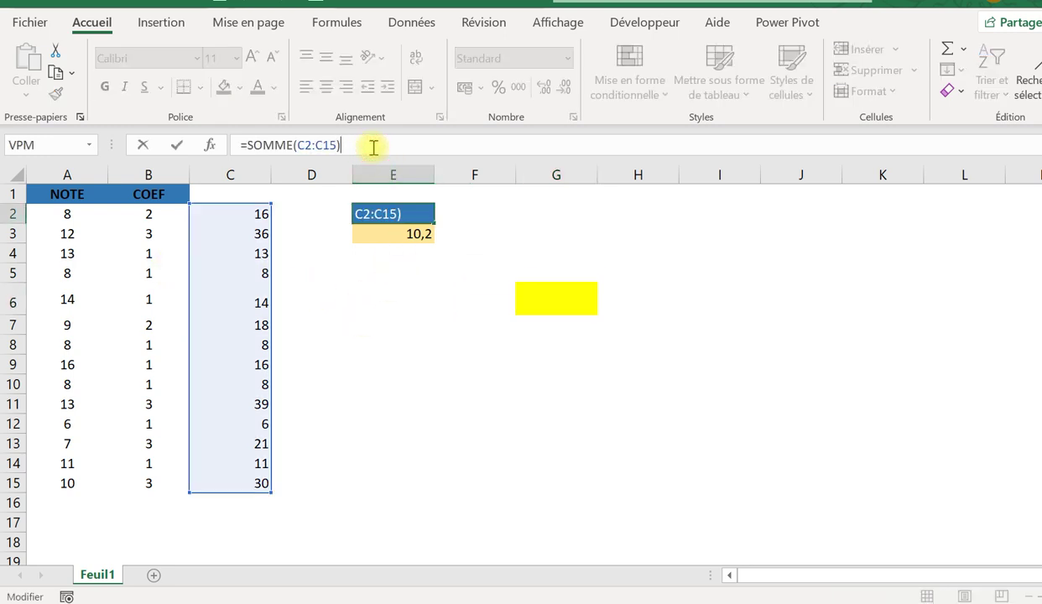
pyautogui.press('Return')
pyautogui.click(248, 174)
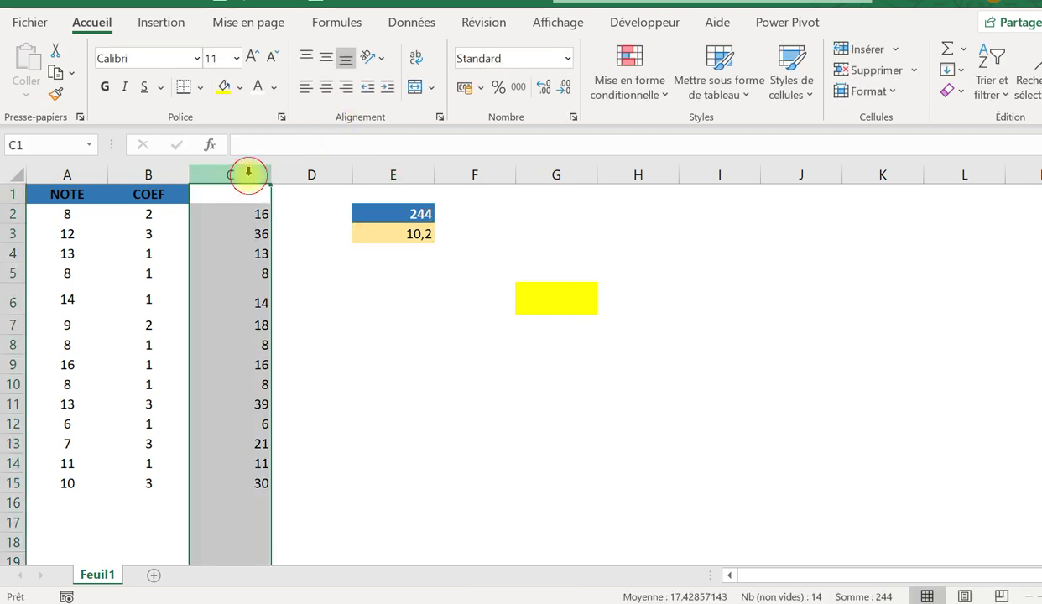
# Enter the formula =SOMMEPROD(A2:A15;B2:B15) in yellow cell G6 to sum the products of grades and coefficients
pyautogui.click(560, 294)
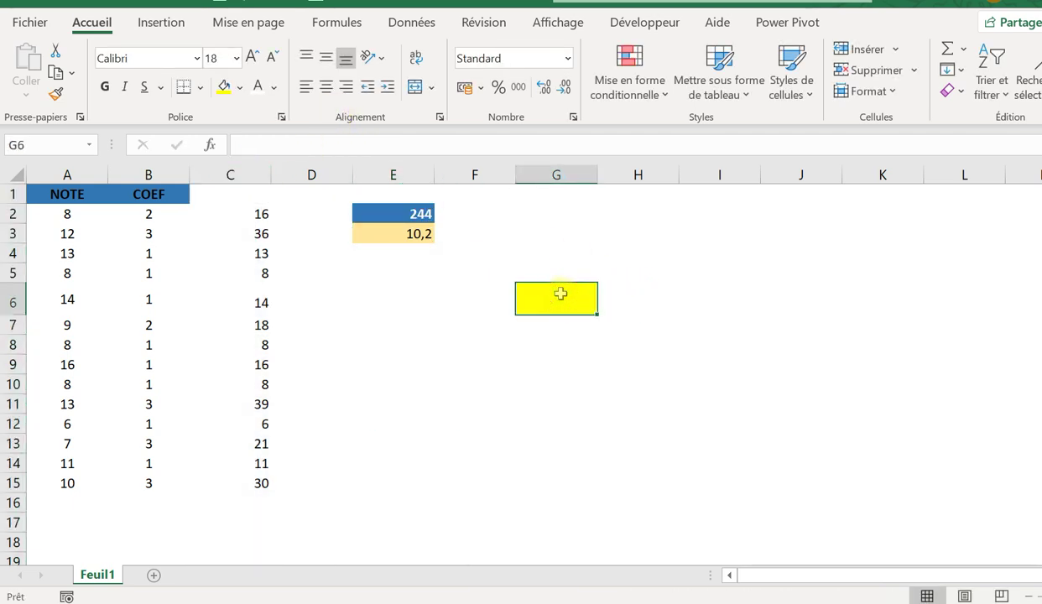
pyautogui.write('+')
pyautogui.press('BackSpace')
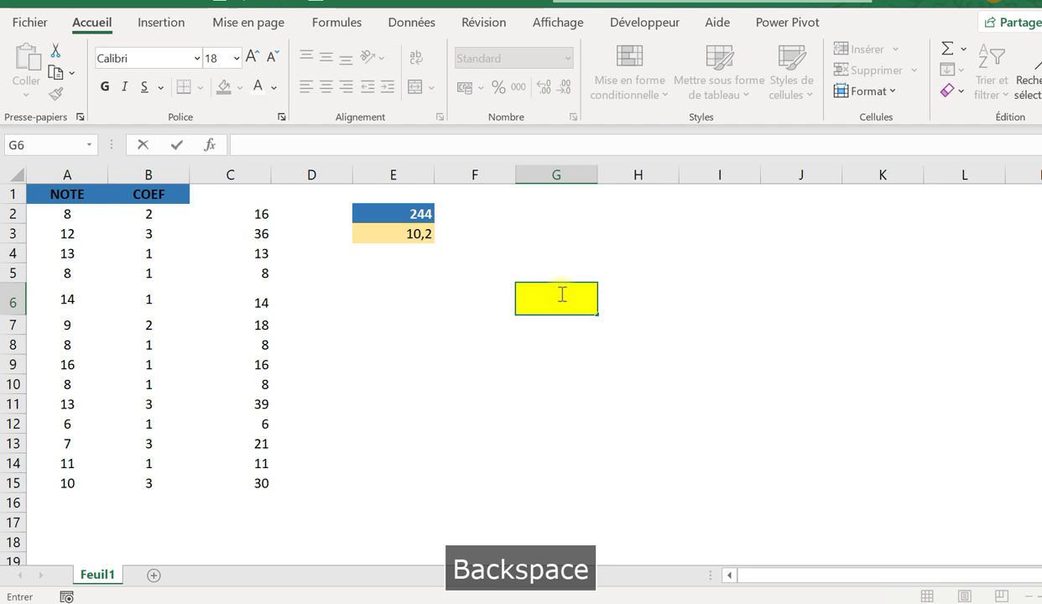
pyautogui.write('=s')
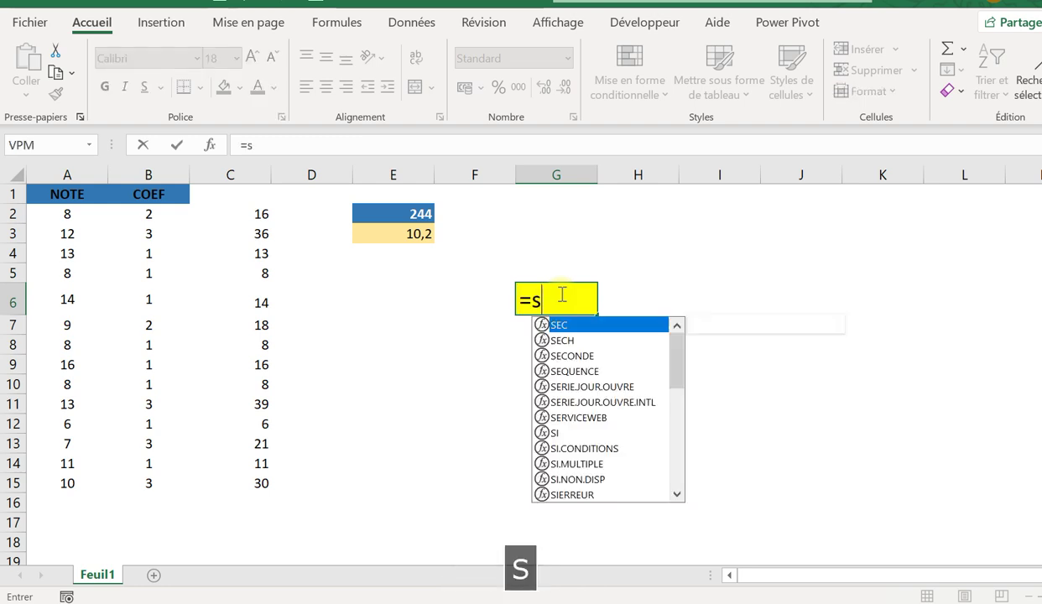
pyautogui.write('omm')
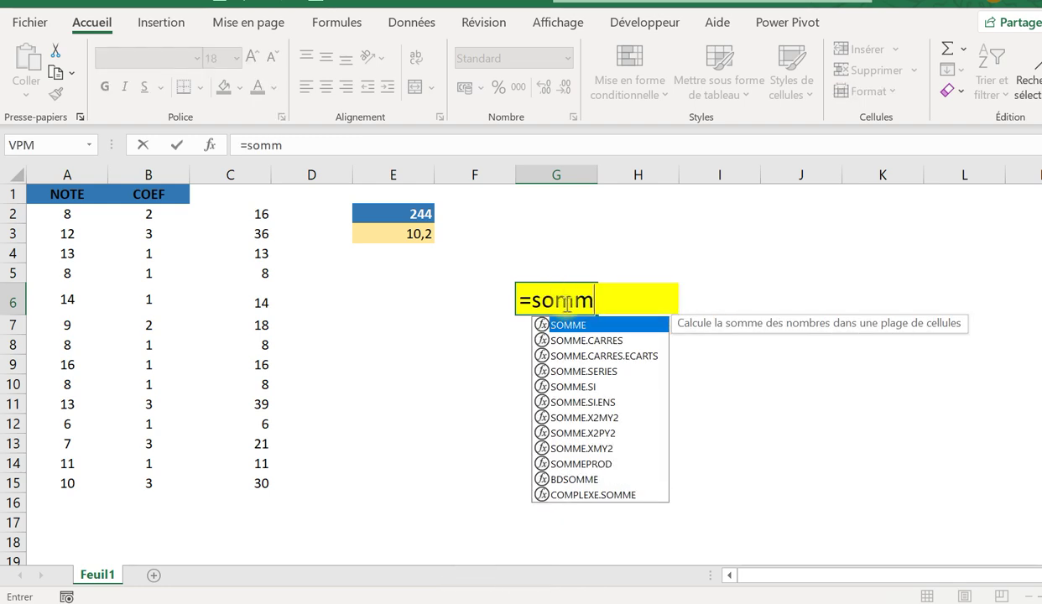
pyautogui.write('ep')
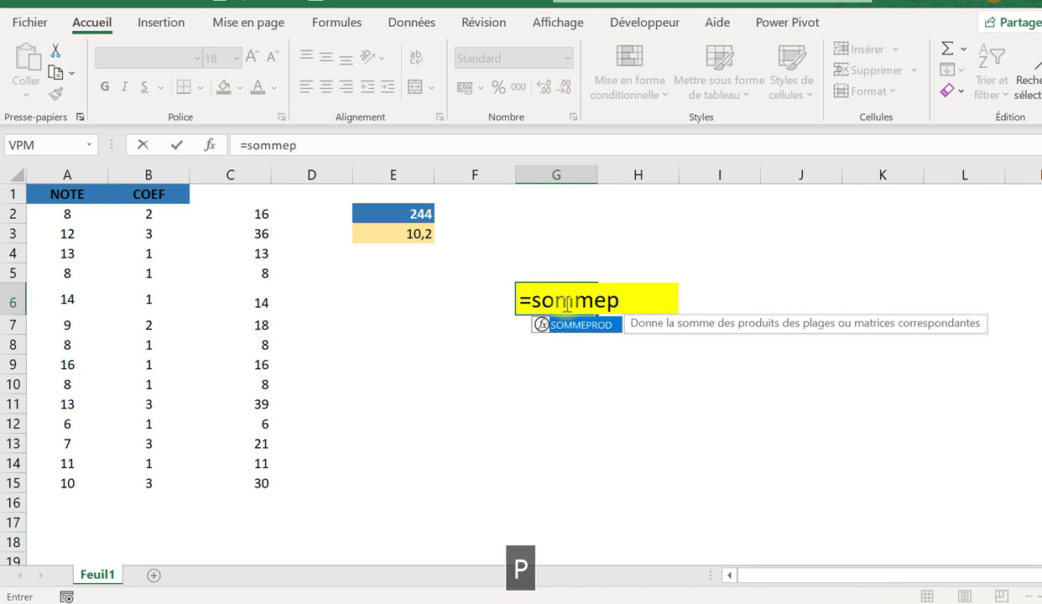
pyautogui.doubleClick(576, 327)
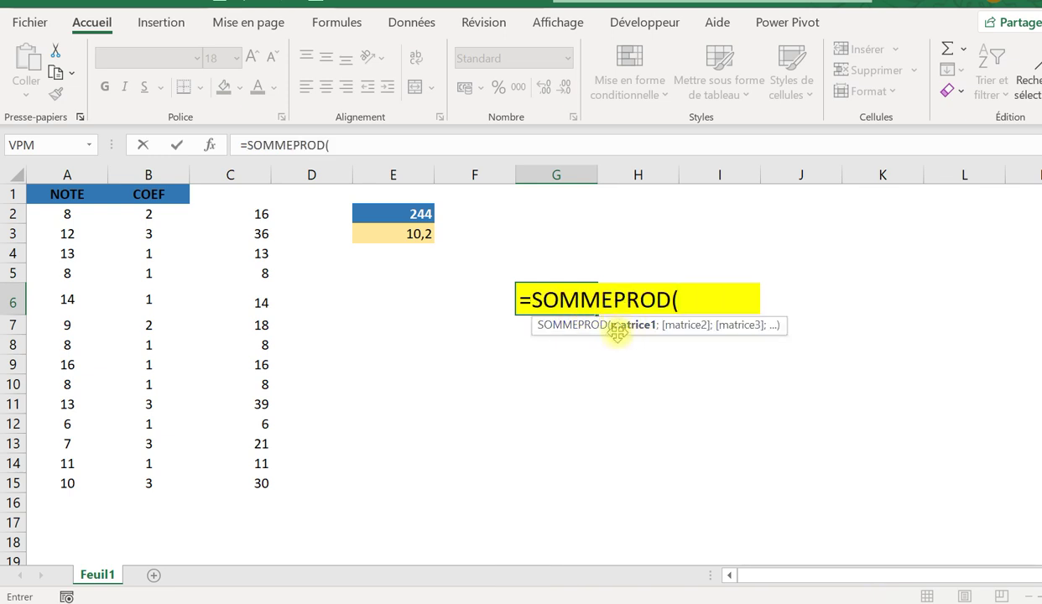
pyautogui.moveTo(68, 211); pyautogui.dragTo(73, 483)
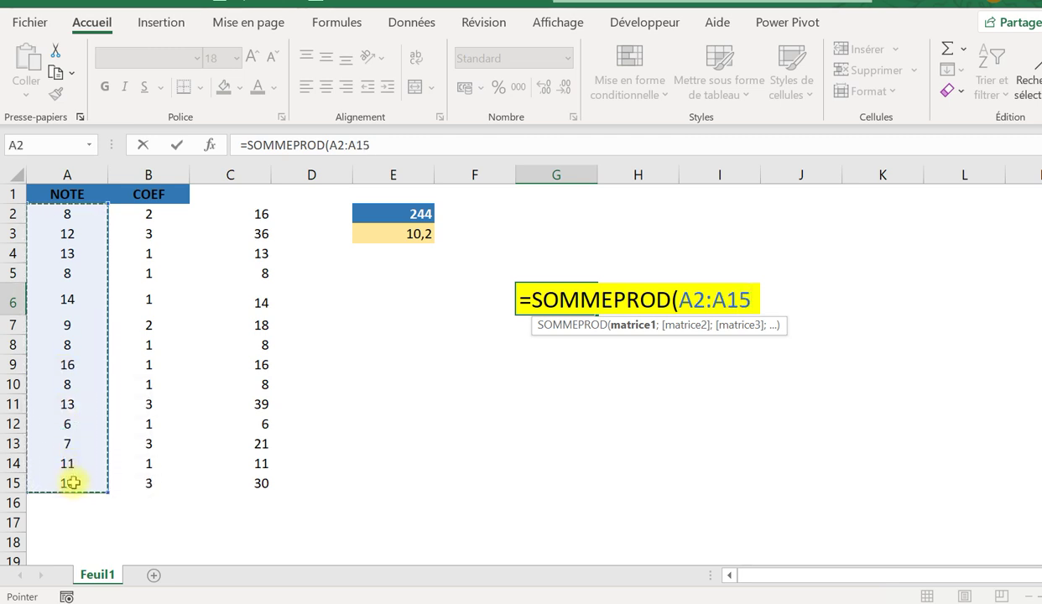
pyautogui.write(';')
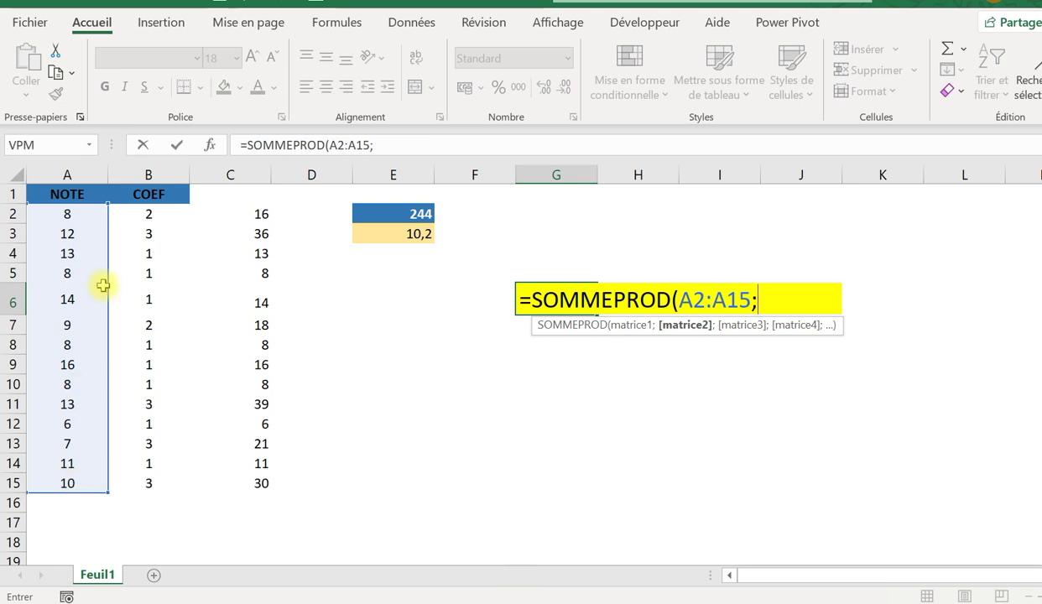
pyautogui.moveTo(147, 214); pyautogui.dragTo(149, 480)
pyautogui.write(')')
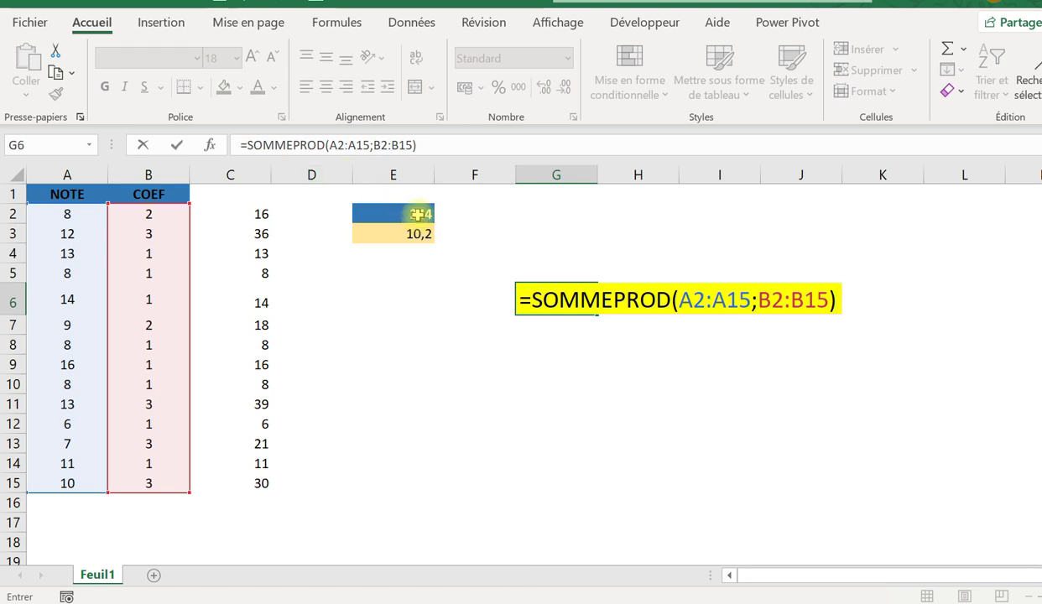
pyautogui.press('Return')
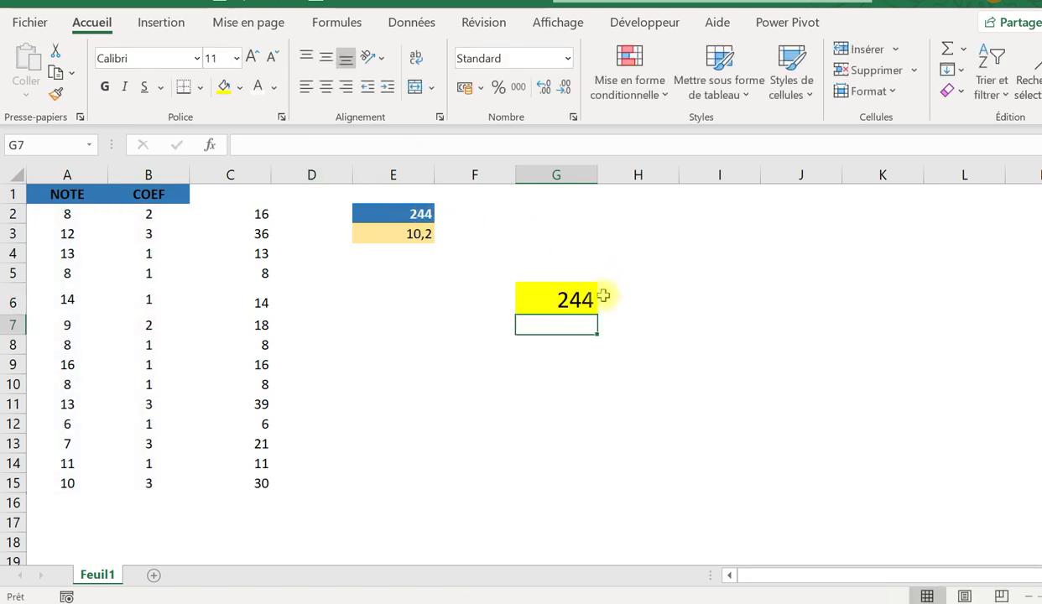
# Extend the SOMMEPROD formula in G6 by dividing it by the sum of the coefficients, SOMME(B2:B15)
pyautogui.click(567, 305)
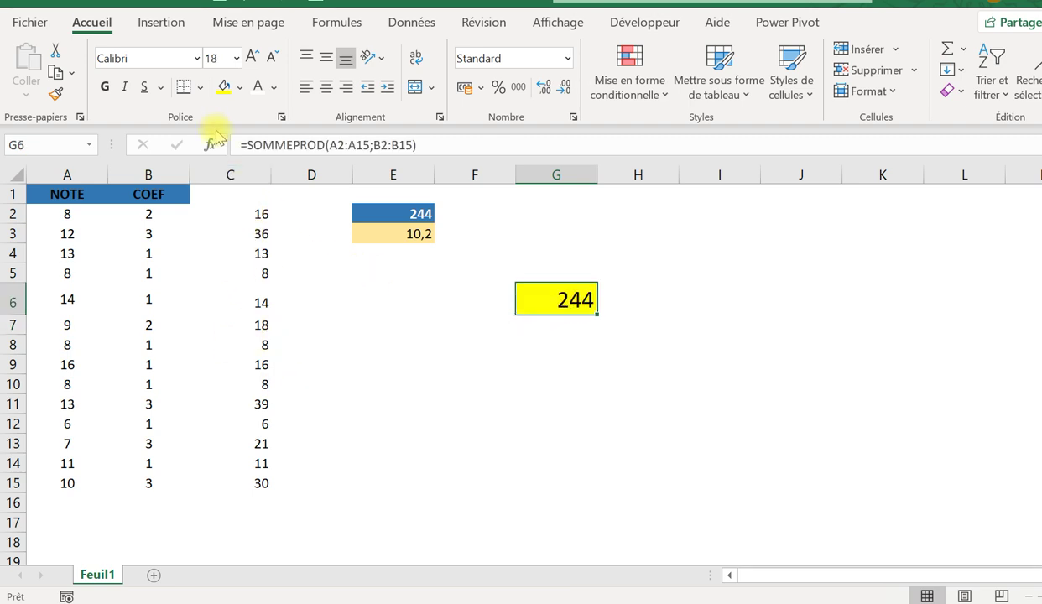
pyautogui.click(232, 214)
pyautogui.click(239, 318)
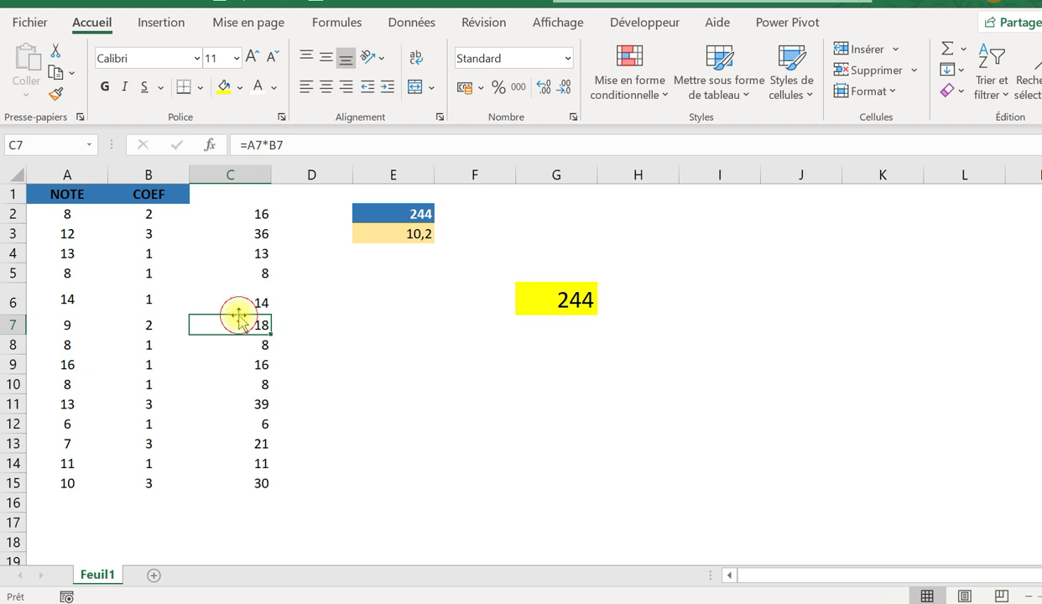
pyautogui.click(549, 302)
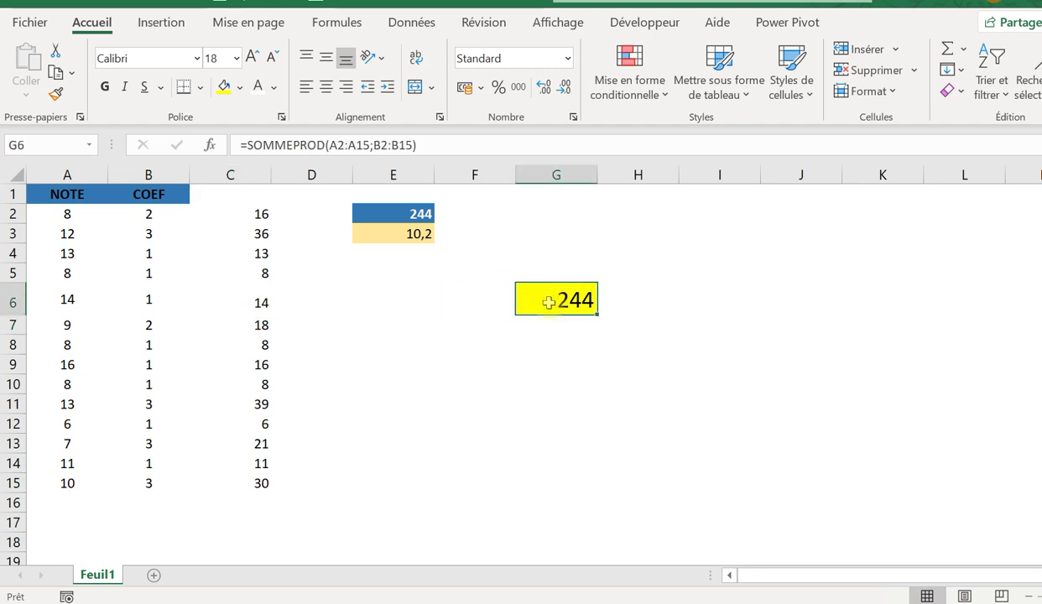
pyautogui.click(481, 148)
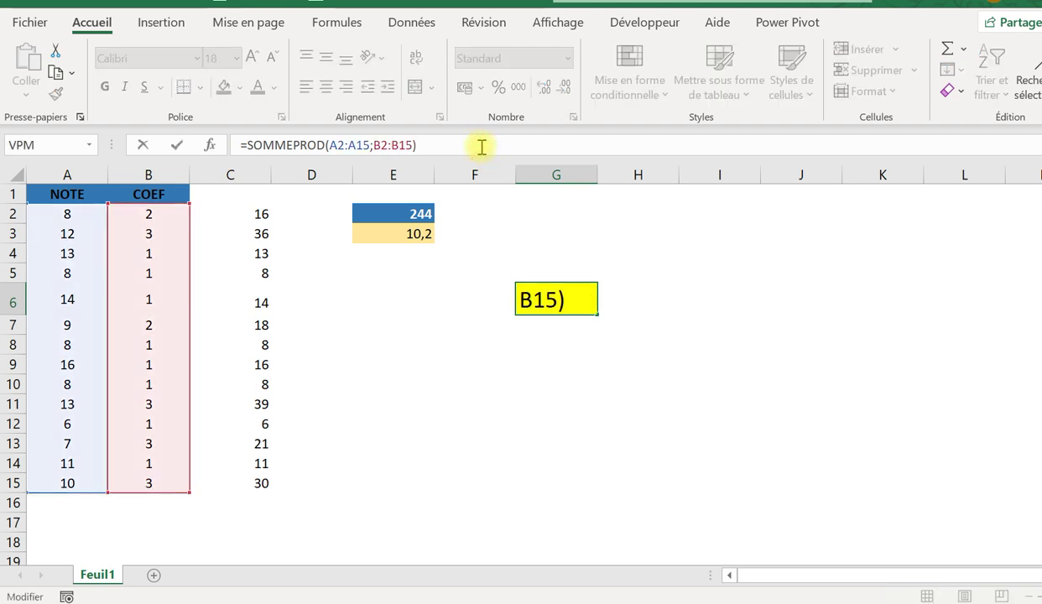
pyautogui.write('/')
pyautogui.write('somme')
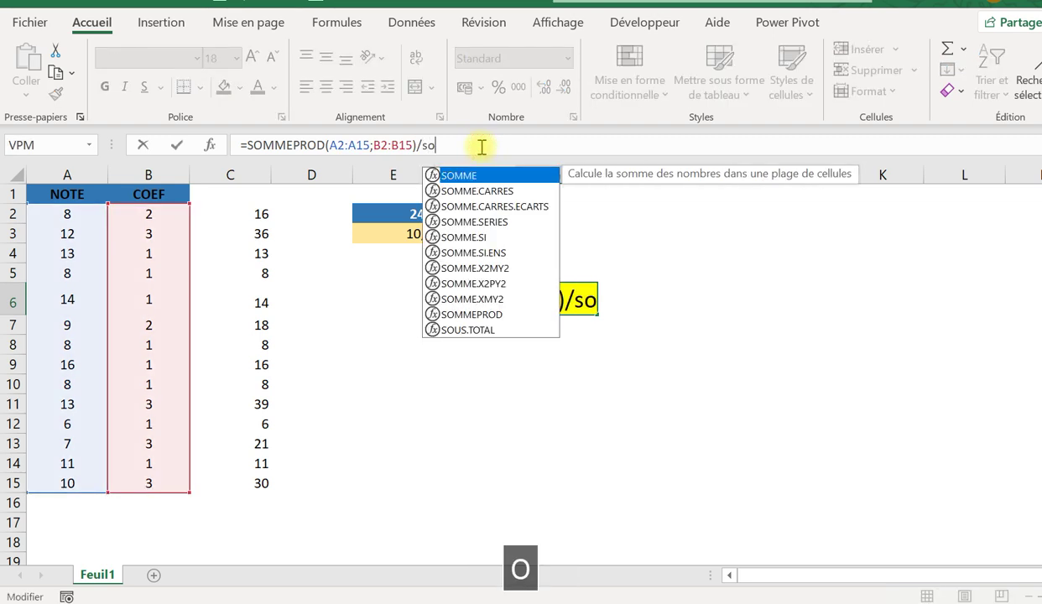
pyautogui.write('(')
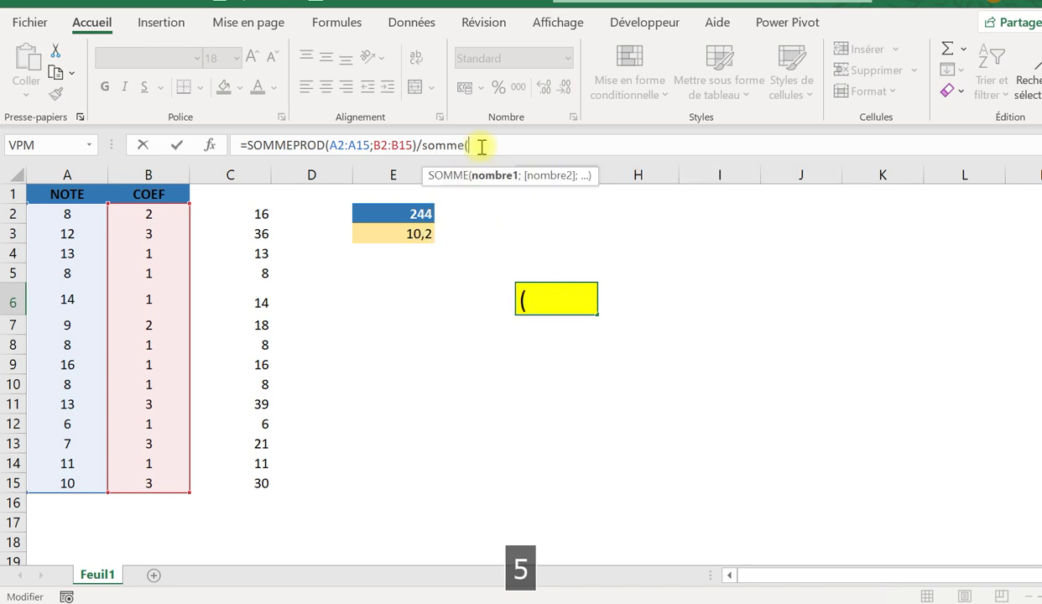
pyautogui.moveTo(144, 216); pyautogui.dragTo(152, 485)
pyautogui.write(')')
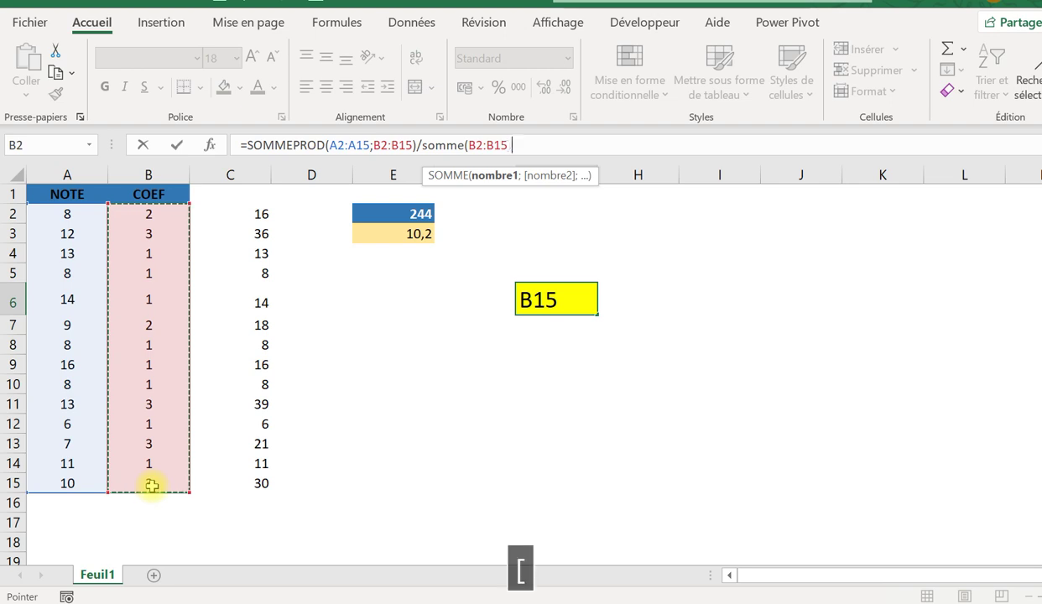
pyautogui.press('Return')
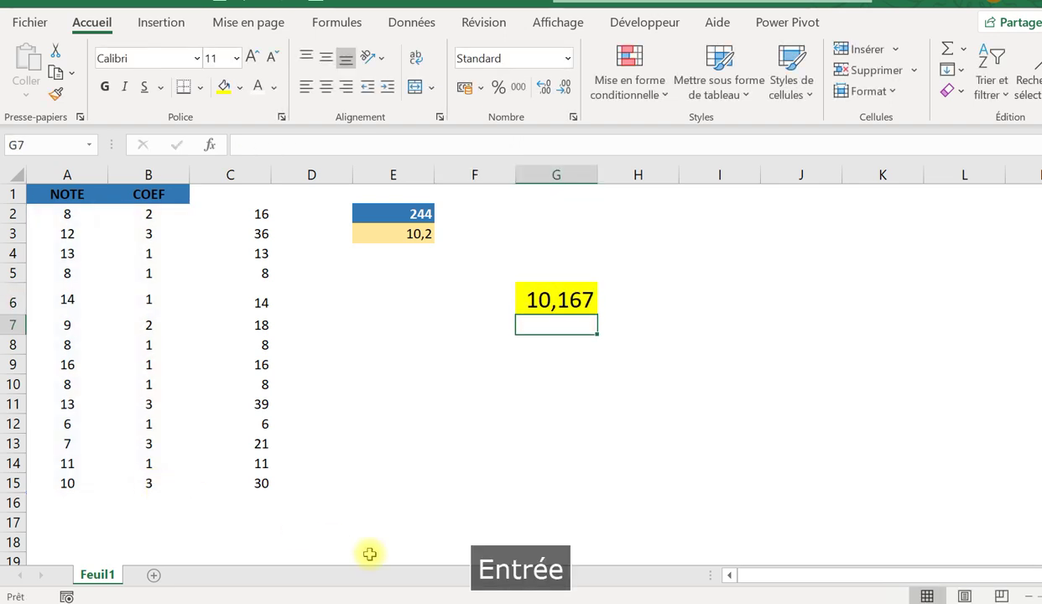
# Display the weighted average in E3 with three decimals for comparison with G6
pyautogui.click(578, 303)
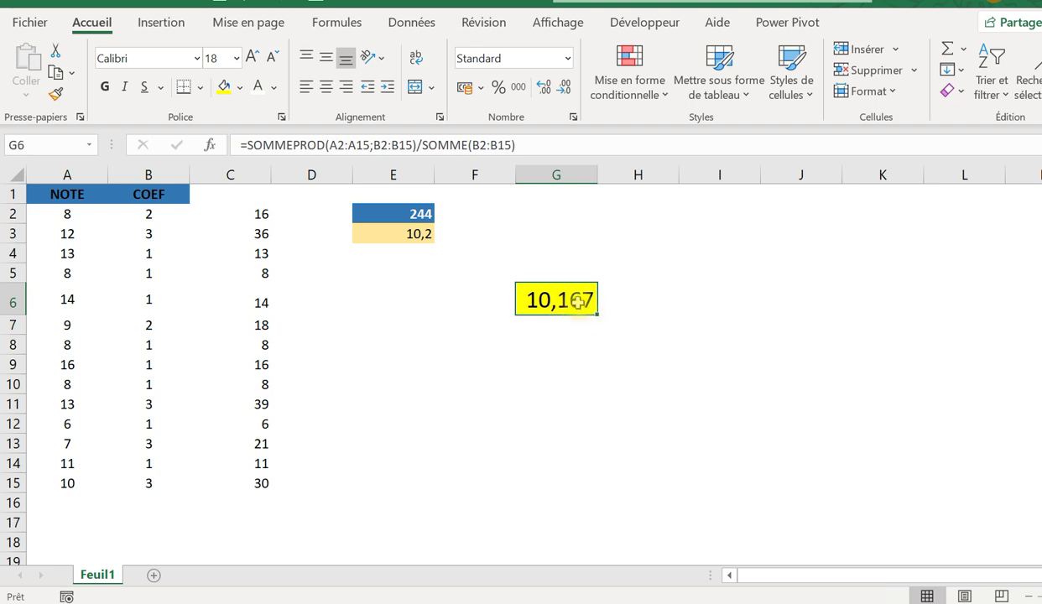
pyautogui.click(419, 234)
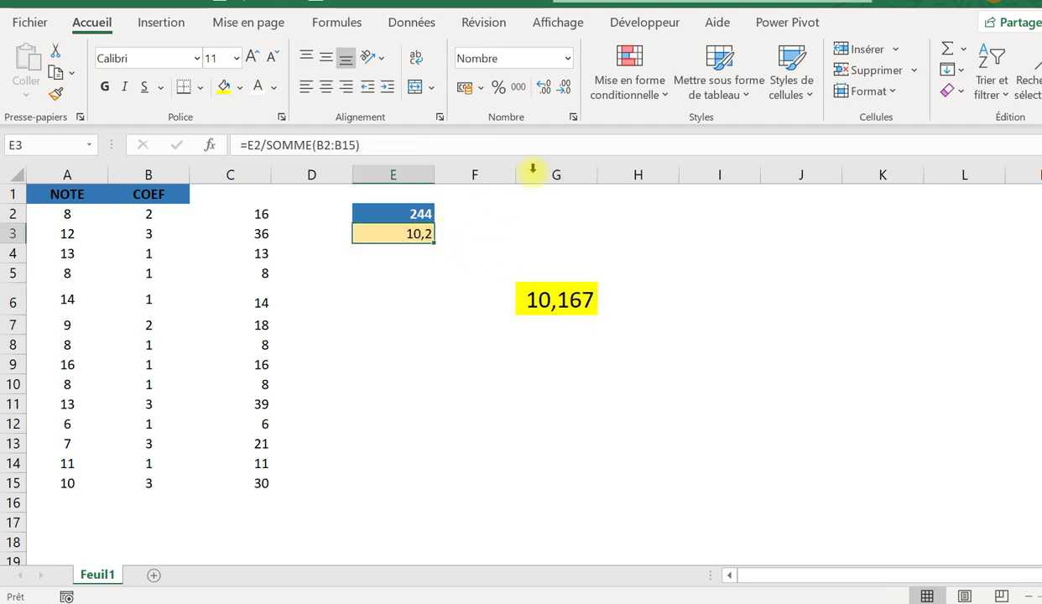
pyautogui.click(564, 87)
pyautogui.click(542, 87)
pyautogui.click(543, 87)
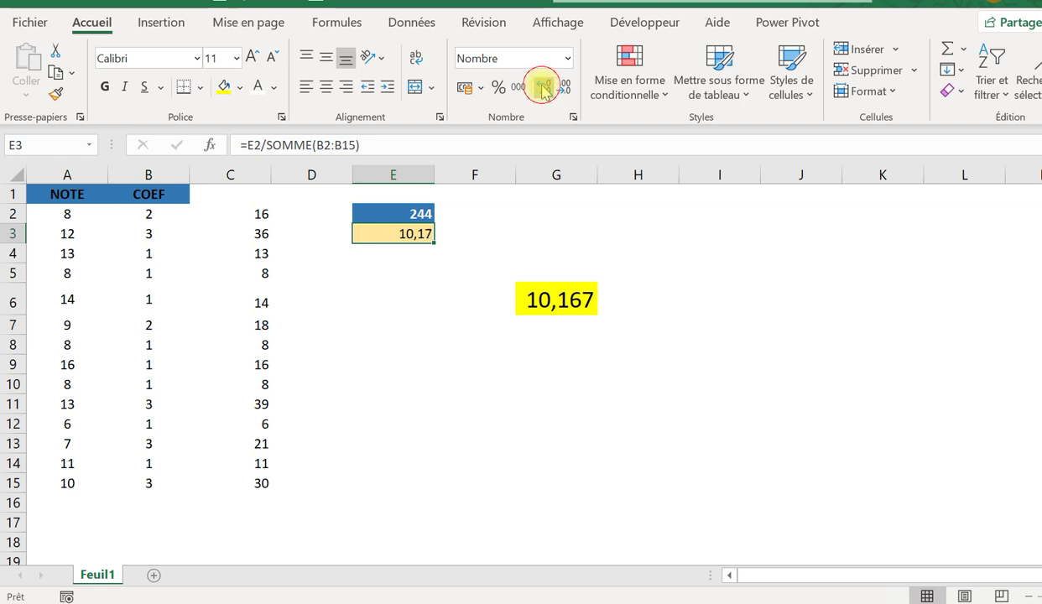
pyautogui.click(542, 87)
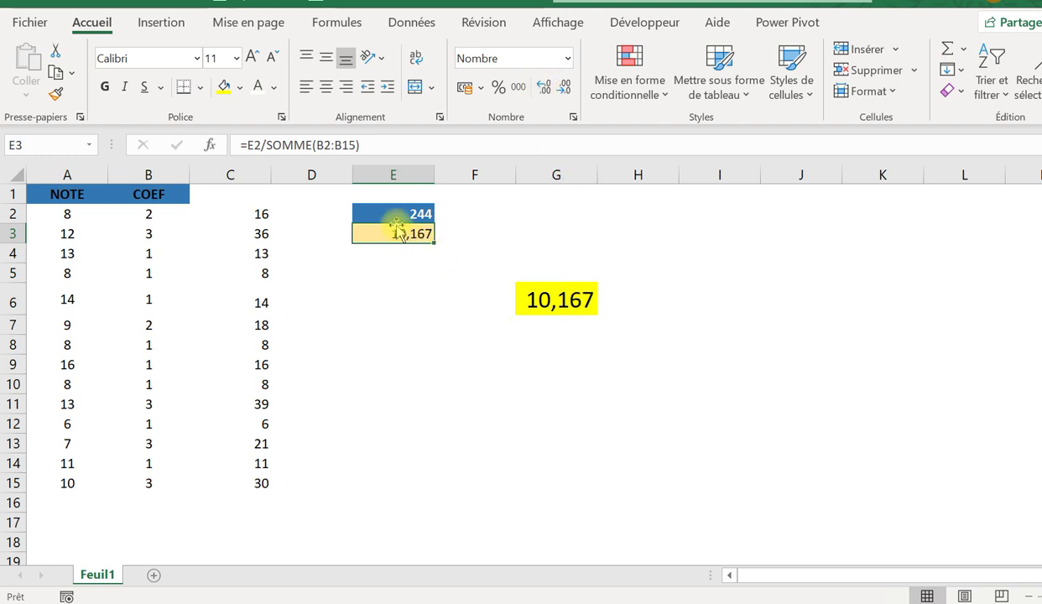
# Compare the single formula in G6 with the products in column C, the total in E2 and the average in E3
pyautogui.click(581, 299)
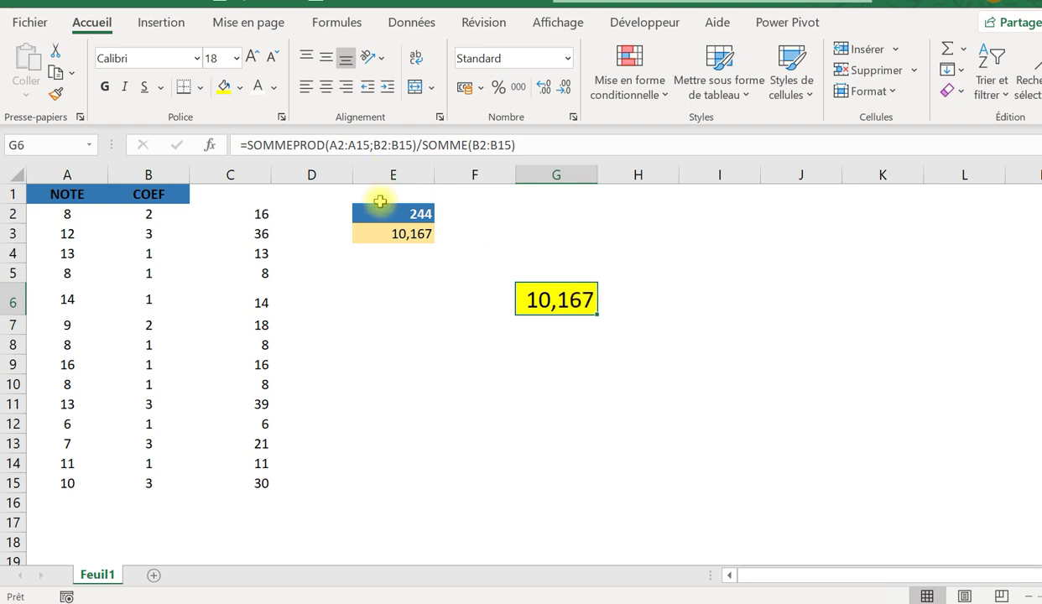
pyautogui.click(244, 219)
pyautogui.moveTo(244, 219); pyautogui.dragTo(249, 504)
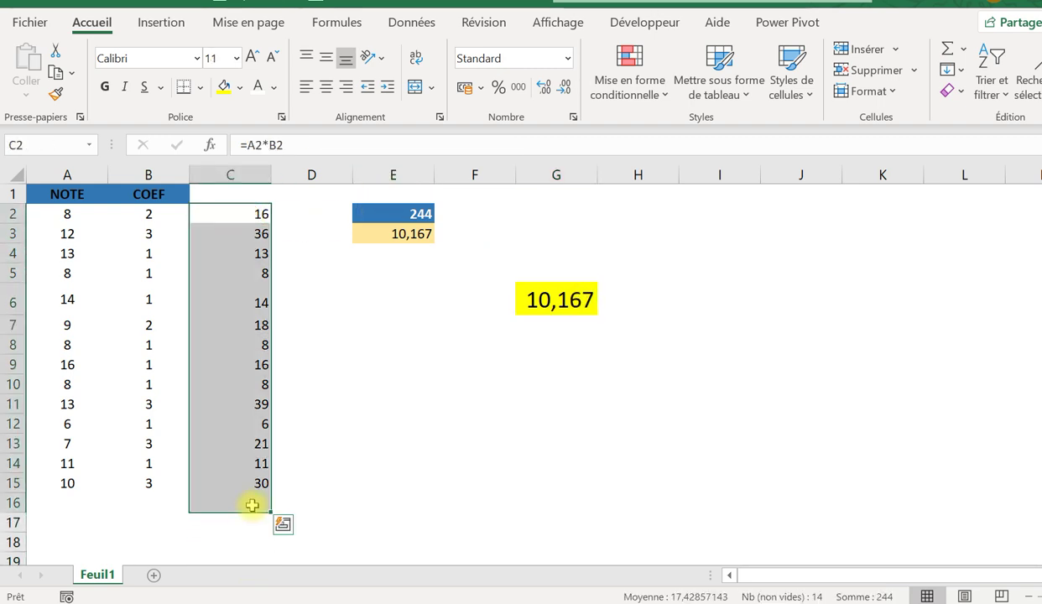
pyautogui.click(409, 209)
pyautogui.click(411, 230)
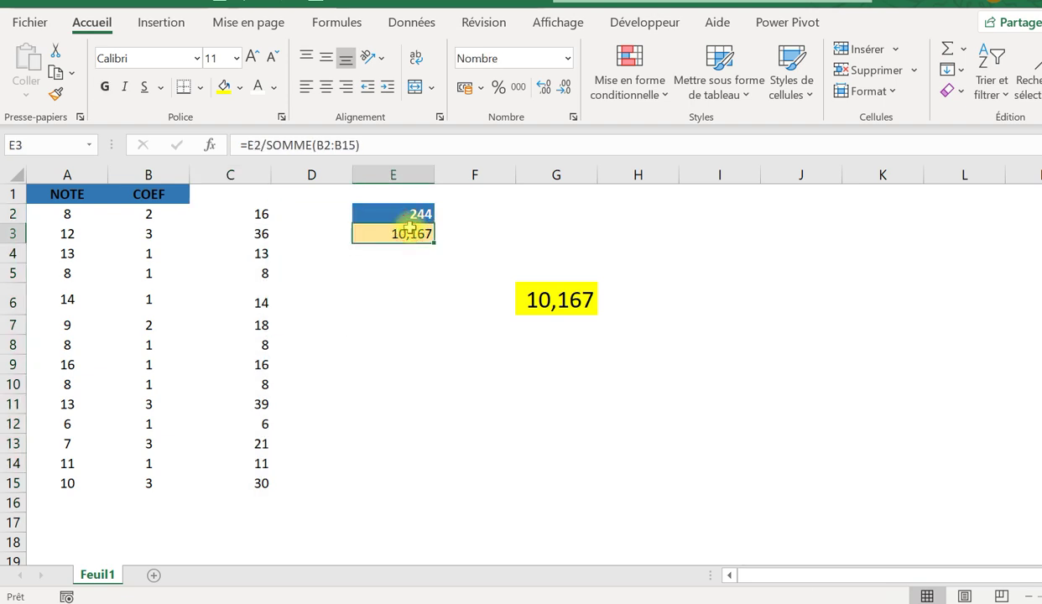
pyautogui.click(546, 305)
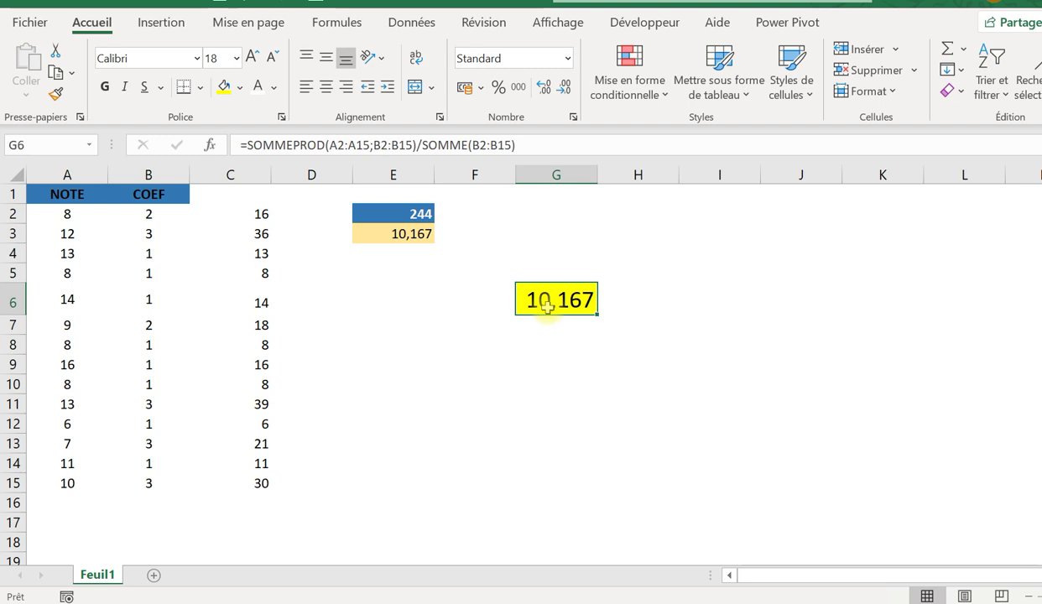
pyautogui.click(516, 141)
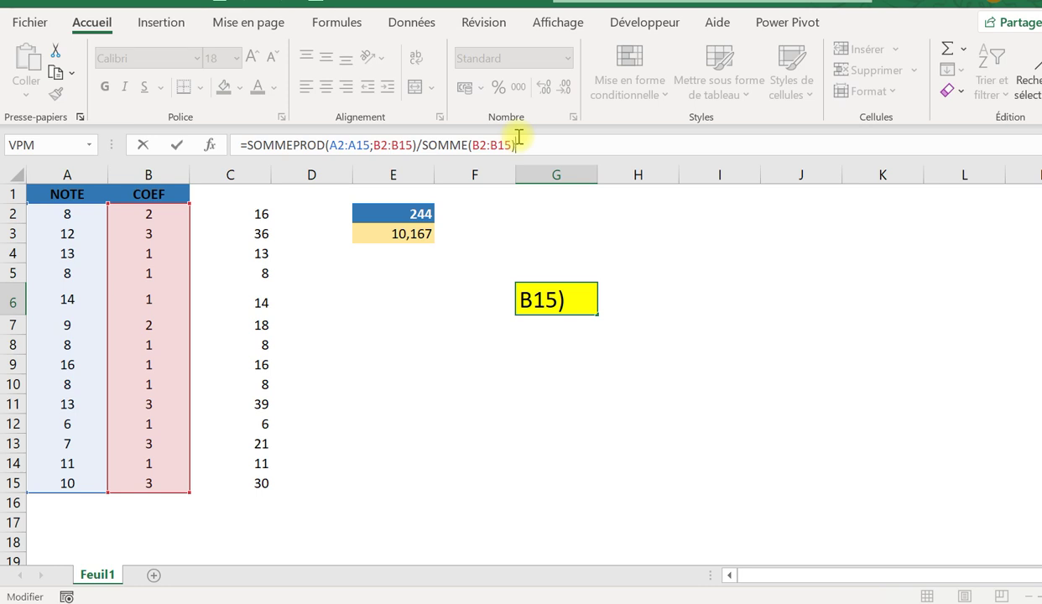
pyautogui.press('Tab')
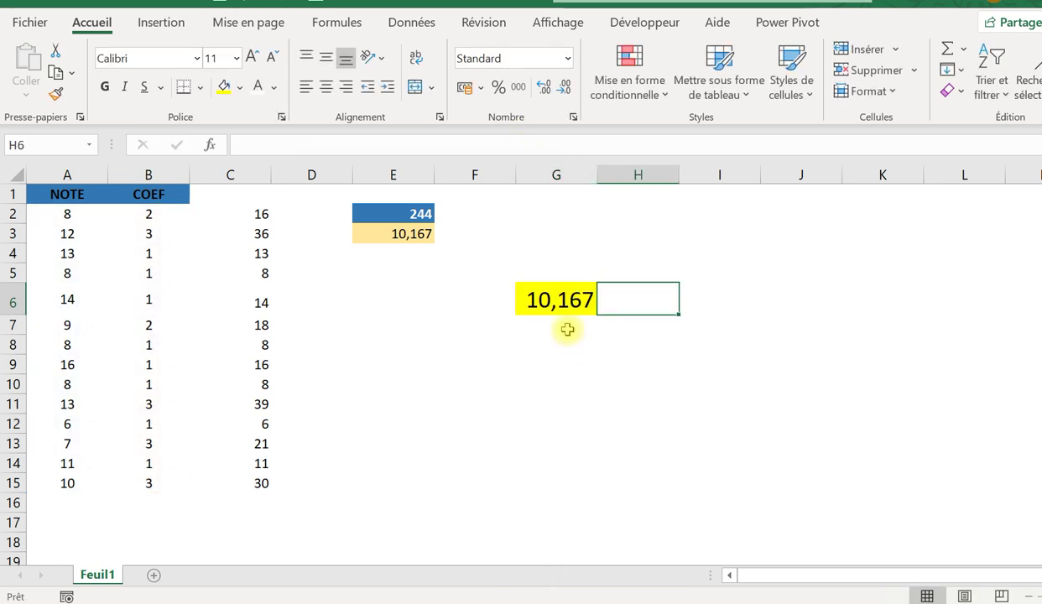
pyautogui.click(536, 299)
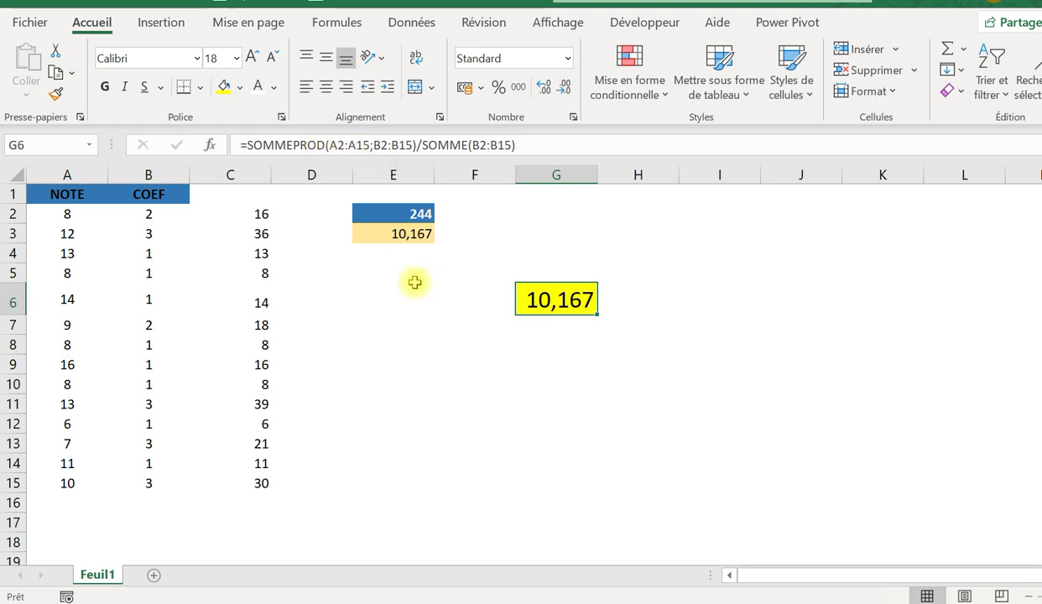
pyautogui.click(250, 215)
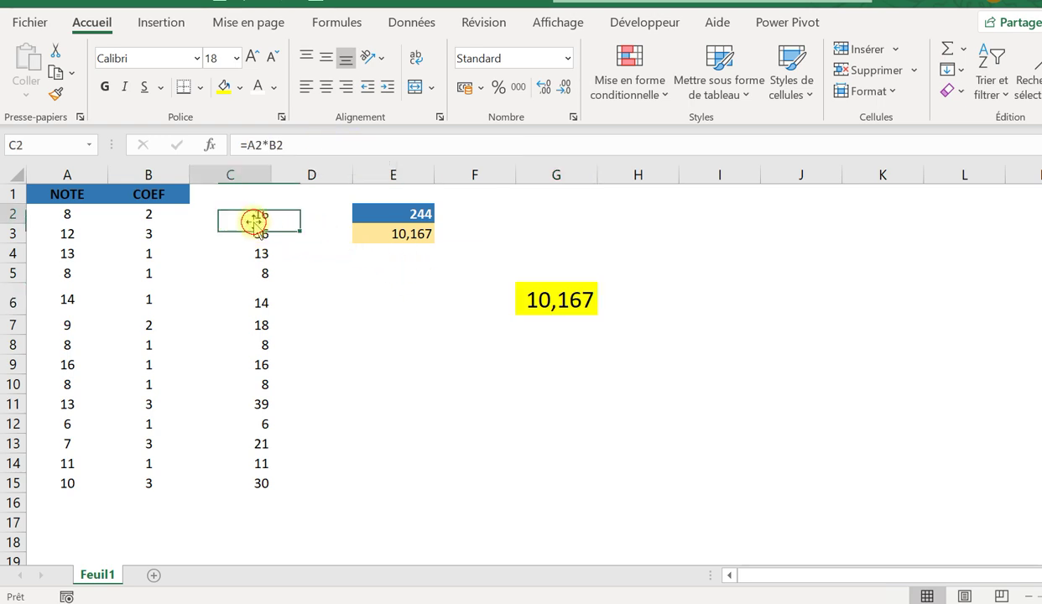
# Copy the SOMMEPROD(A2:A15;B2:B15) part of the formula in G6 and enter it as its own formula in G3
pyautogui.click(537, 292)
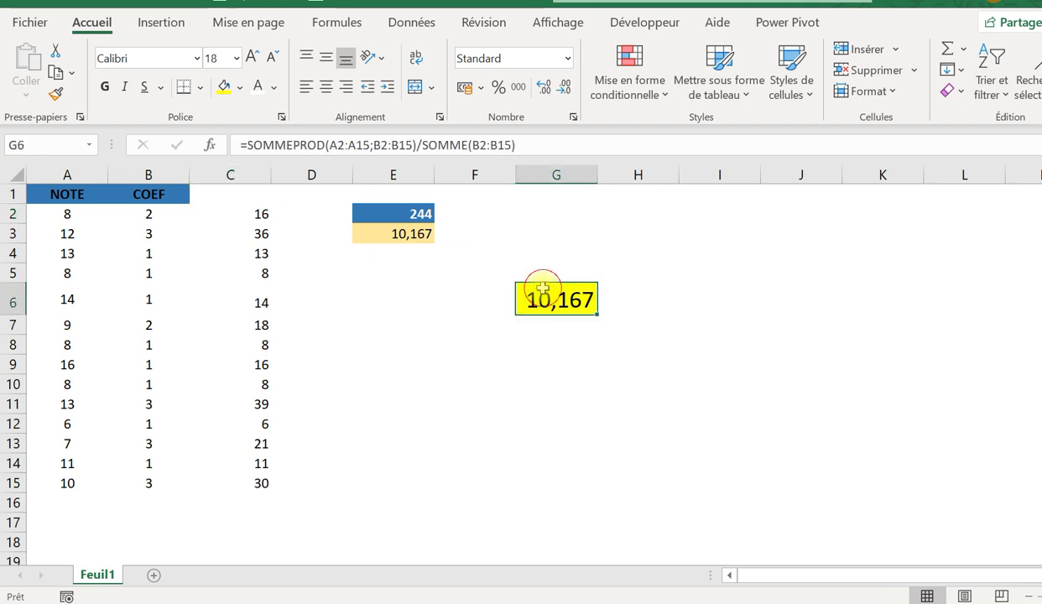
pyautogui.moveTo(414, 144); pyautogui.dragTo(250, 127)
pyautogui.hotkey('ctrl', 'c')
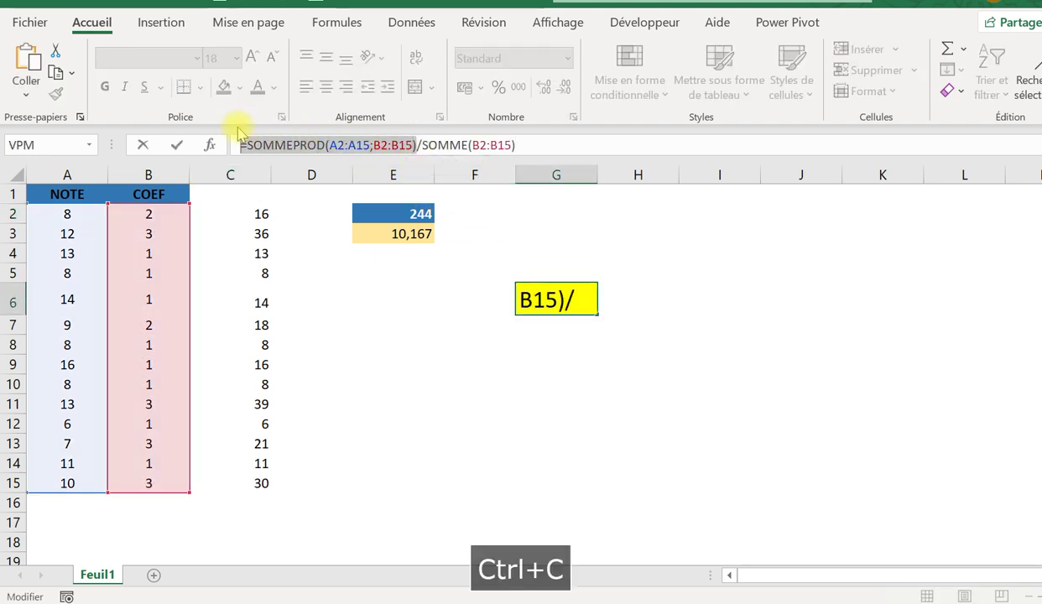
pyautogui.press('Return')
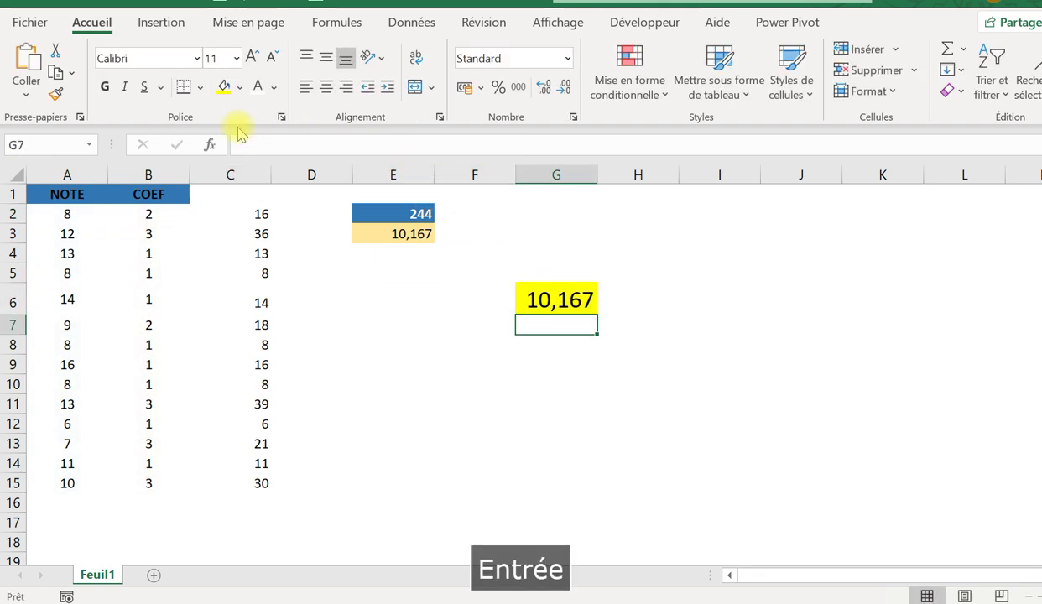
pyautogui.click(542, 238)
pyautogui.click(328, 139)
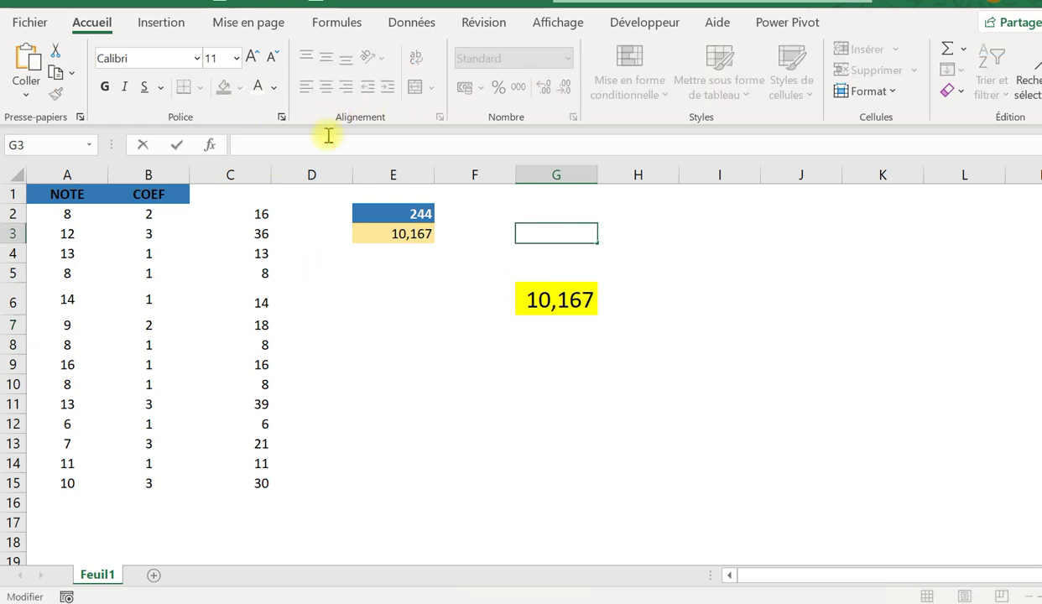
pyautogui.hotkey('ctrl', 'v')
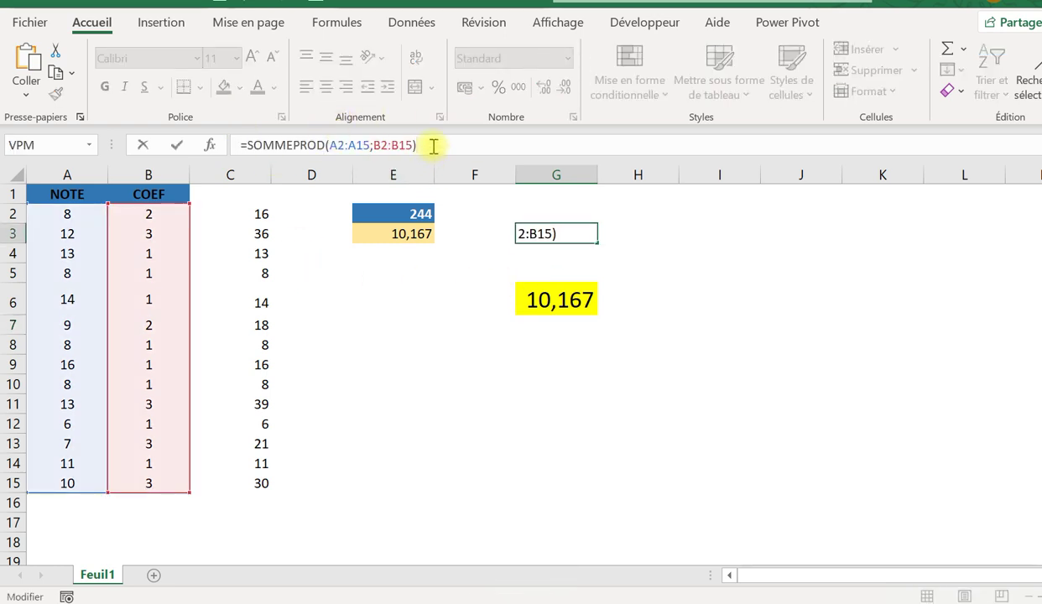
pyautogui.press('Return')
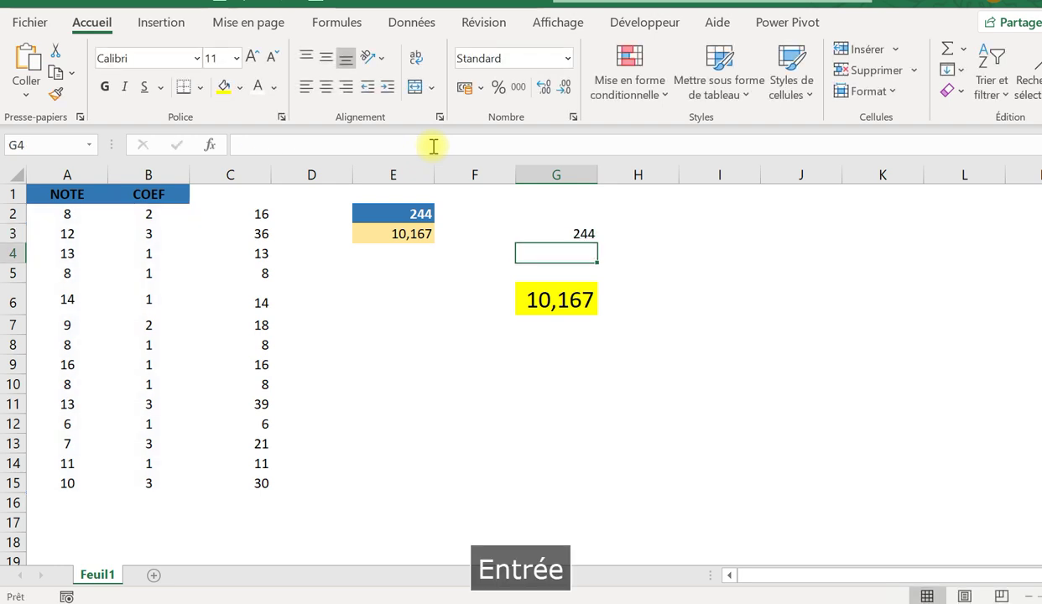
# Compare the SOMMEPROD formula in G3 with the SOMME total in E2 and the individual products in column C
pyautogui.click(548, 231)
pyautogui.click(397, 200)
pyautogui.click(401, 214)
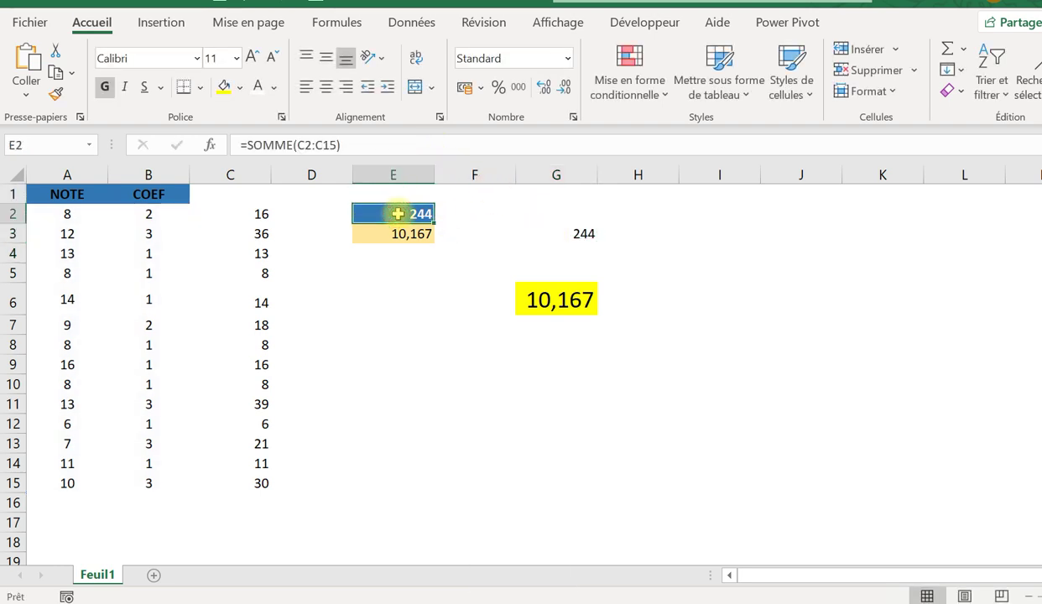
pyautogui.click(587, 235)
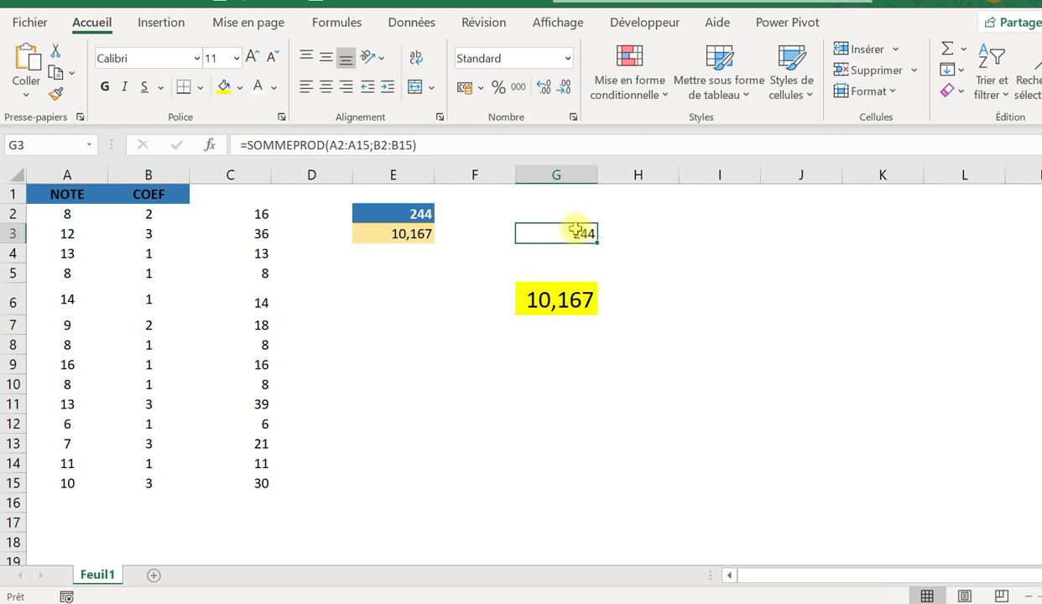
pyautogui.click(444, 143)
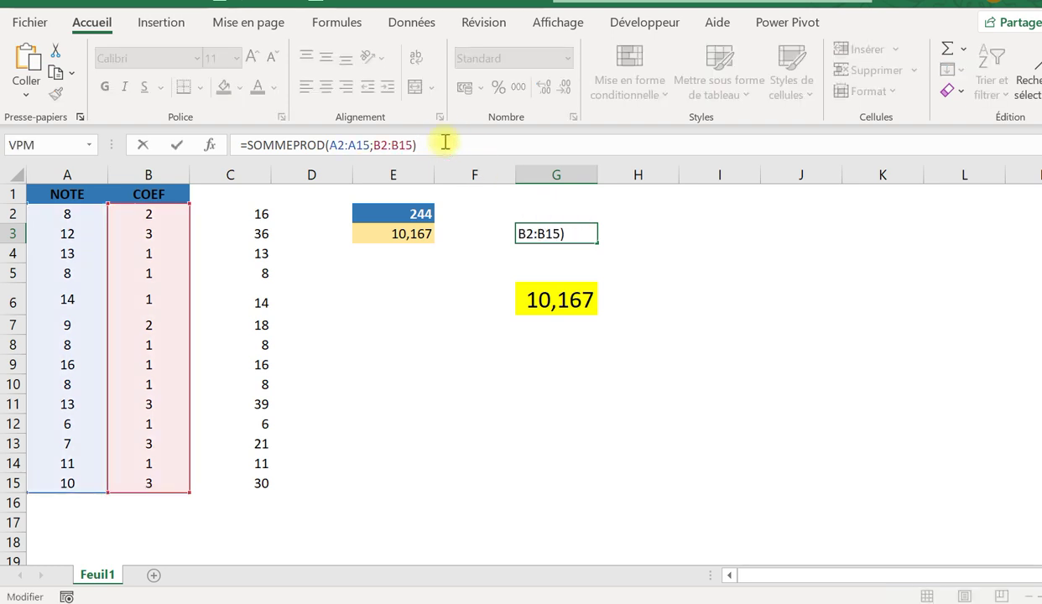
pyautogui.press('Return')
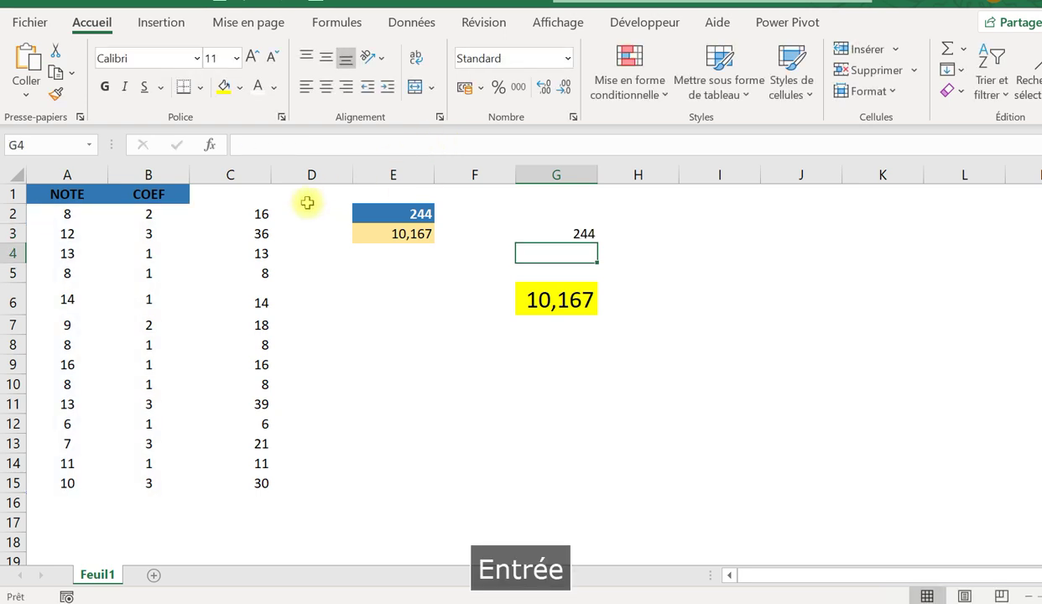
pyautogui.moveTo(252, 214); pyautogui.dragTo(222, 522)
pyautogui.click(235, 216)
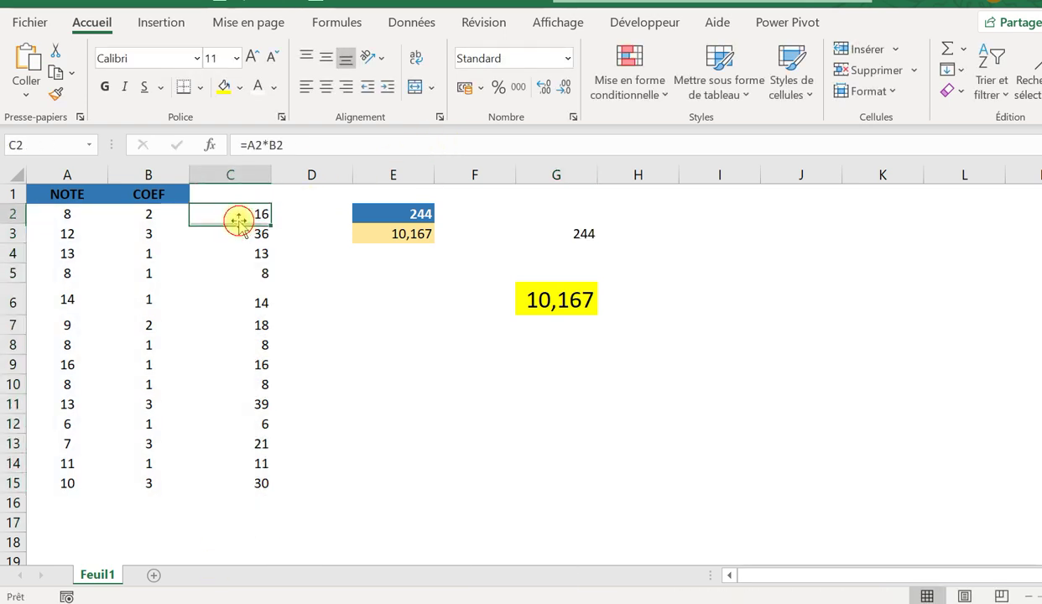
pyautogui.click(252, 274)
pyautogui.click(581, 236)
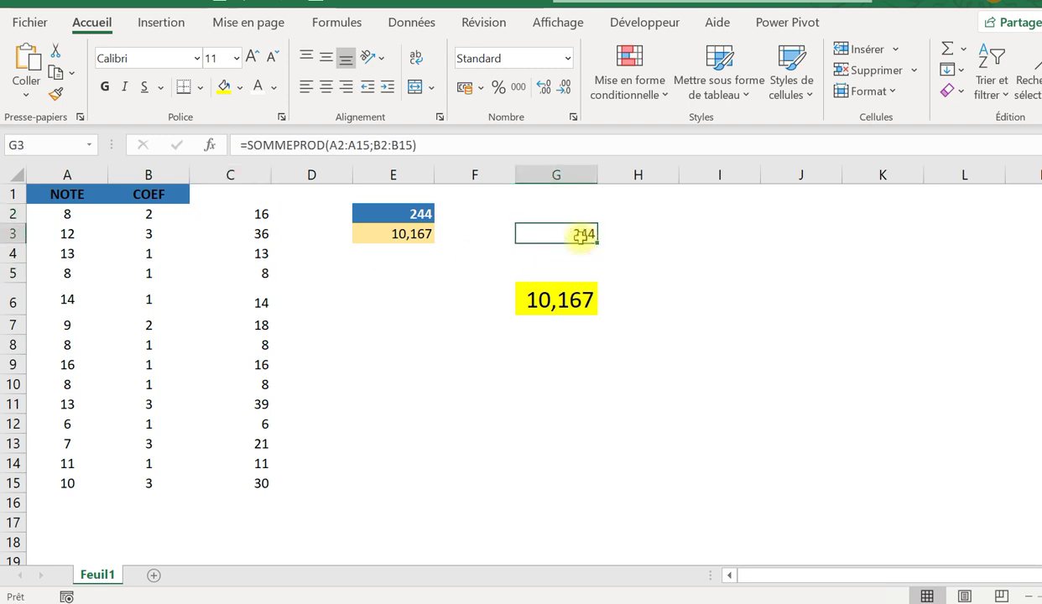
# Examine the two parts of the formula in G6, the SOMMEPROD numerator and the SOMME(B2:B15) denominator, leaving the formula as it is
pyautogui.click(558, 300)
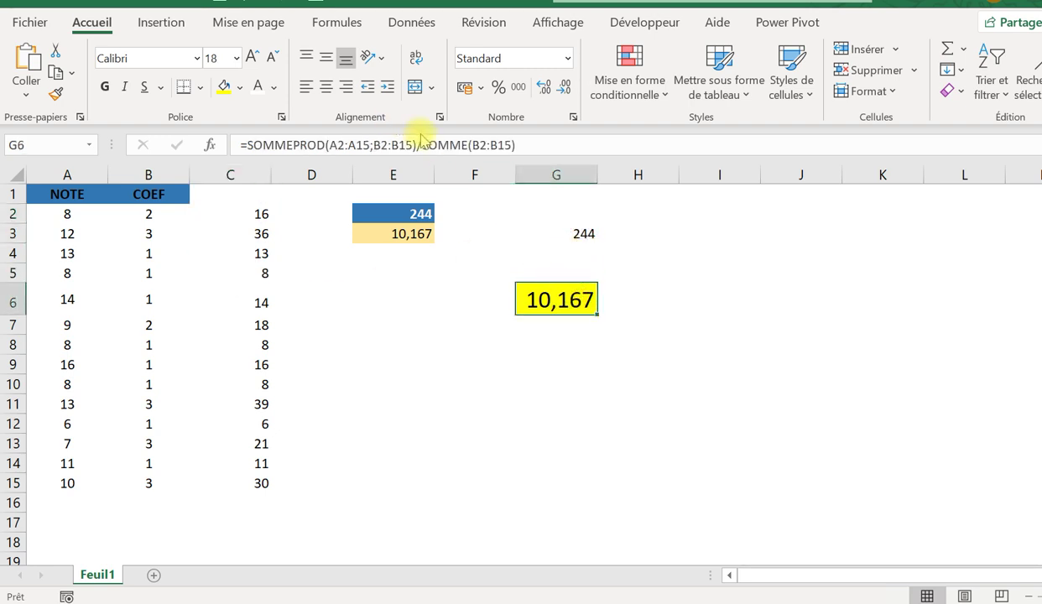
pyautogui.moveTo(420, 145); pyautogui.dragTo(201, 122)
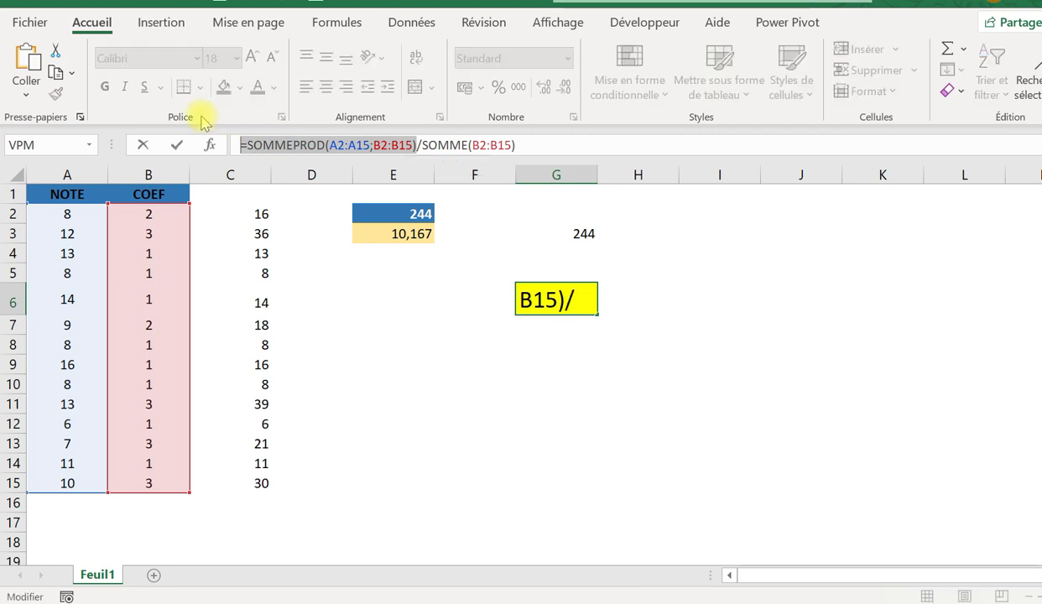
pyautogui.moveTo(536, 143); pyautogui.dragTo(428, 140)
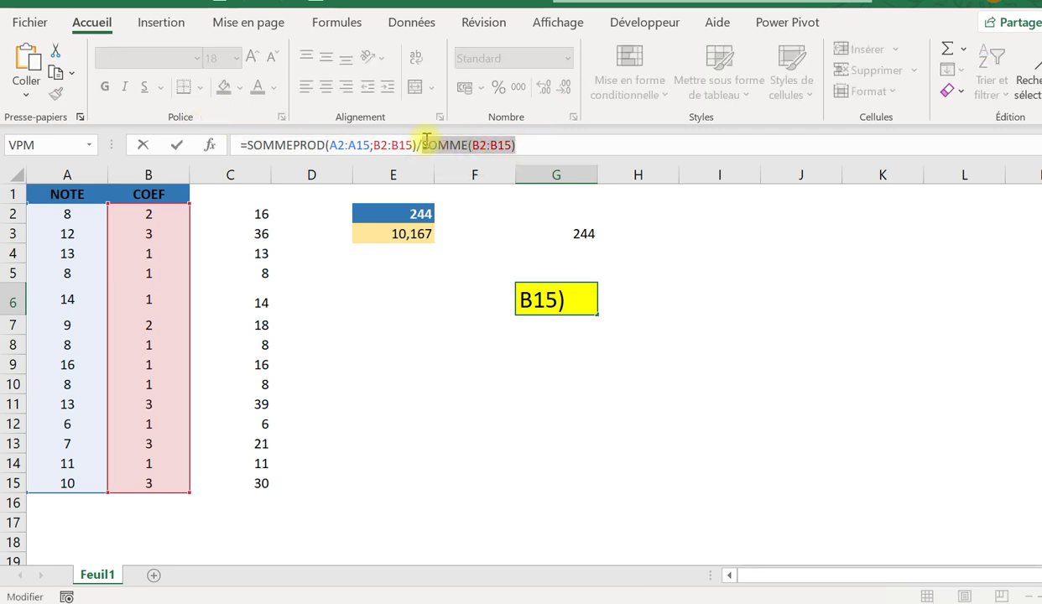
pyautogui.press('Return')
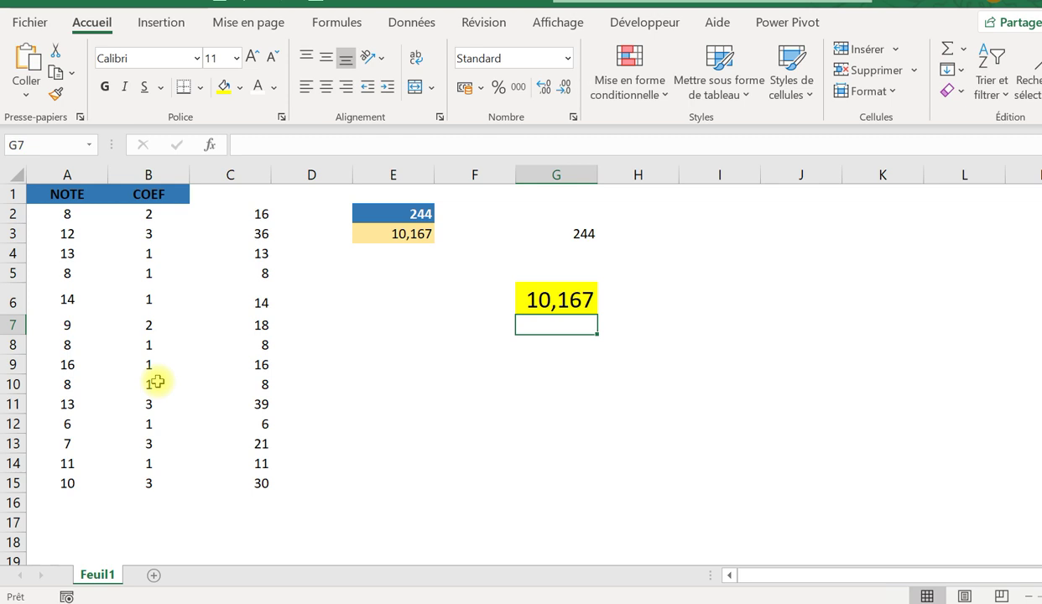
# Review the product formulas in column C against the single-formula average in G6 and the SOMMEPROD in G3
pyautogui.click(570, 300)
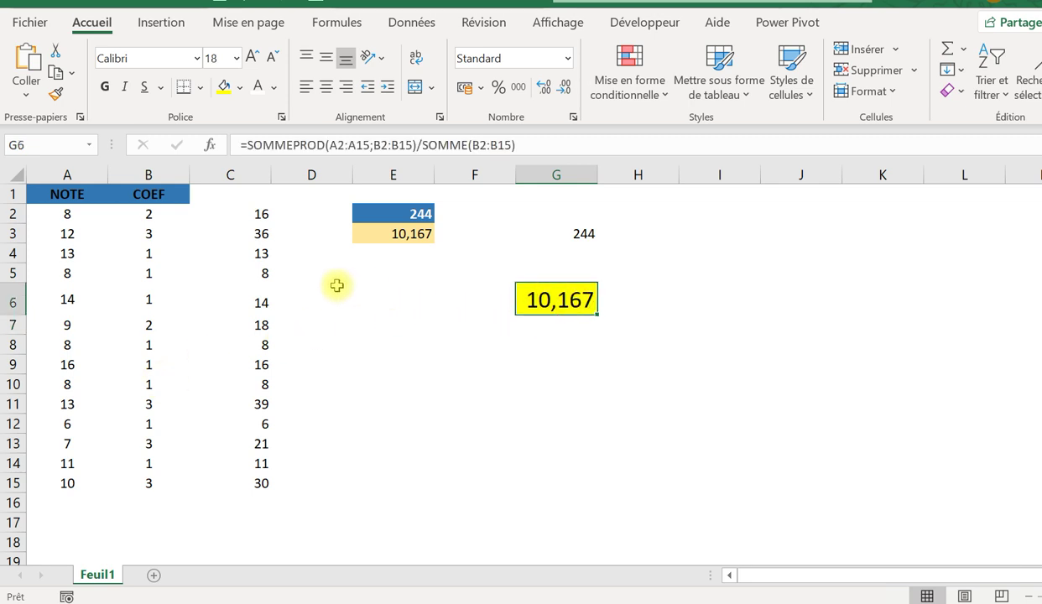
pyautogui.click(251, 209)
pyautogui.click(262, 256)
pyautogui.click(255, 212)
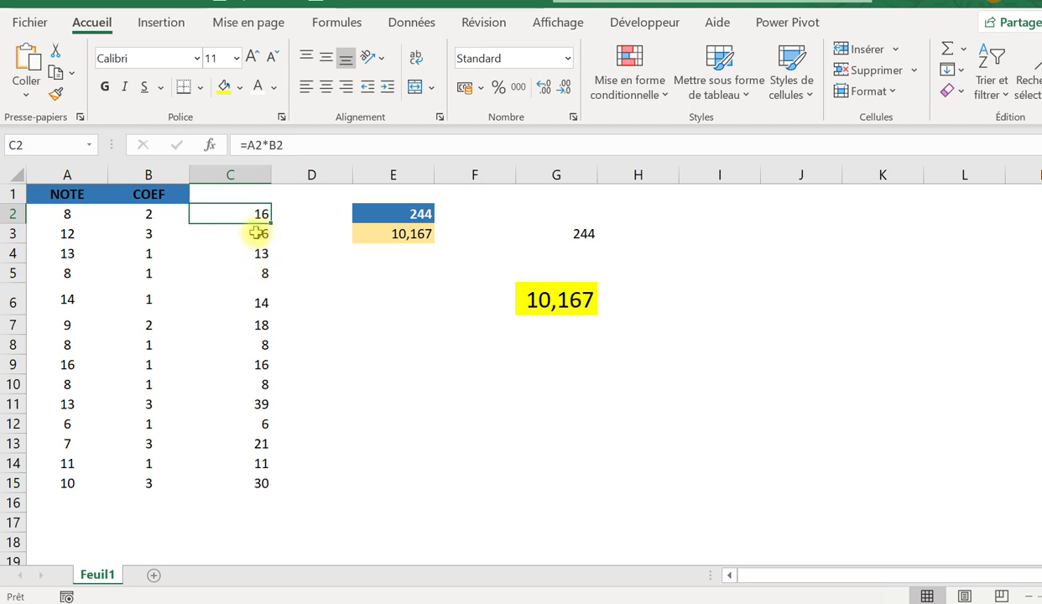
pyautogui.click(258, 253)
pyautogui.click(262, 323)
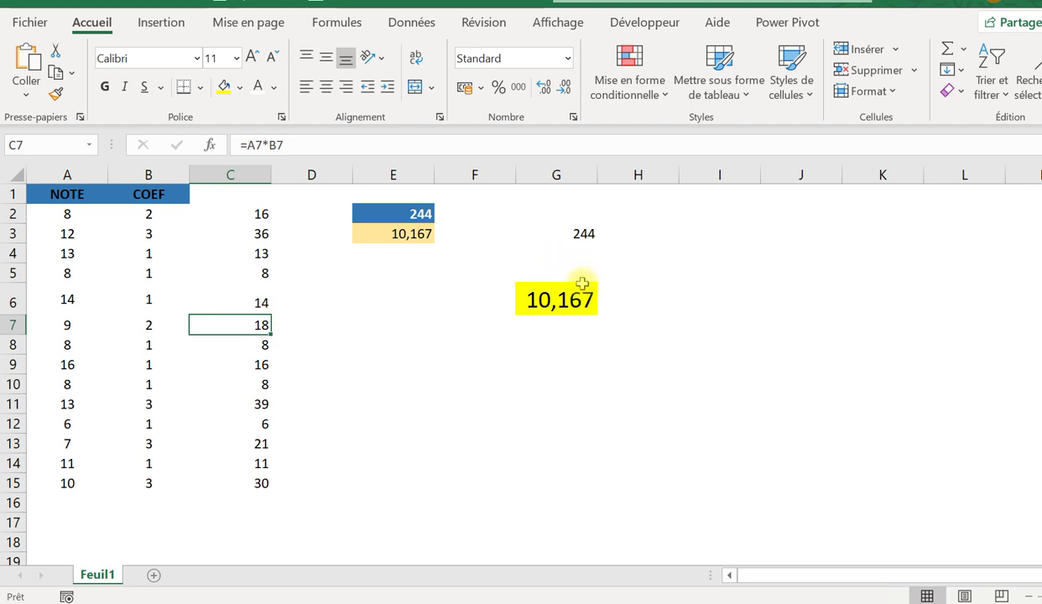
pyautogui.click(545, 295)
pyautogui.click(583, 234)
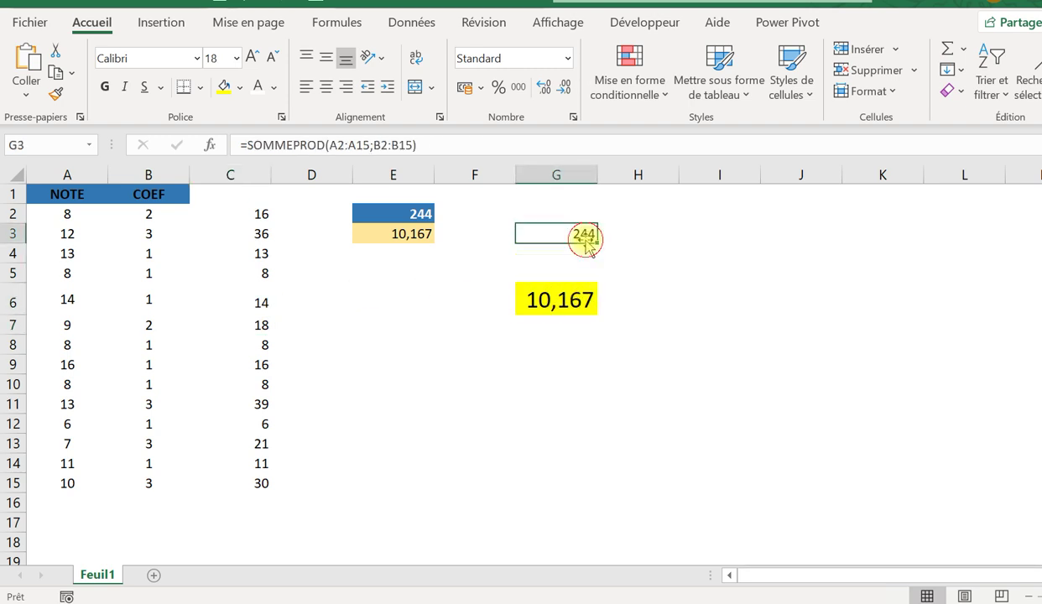